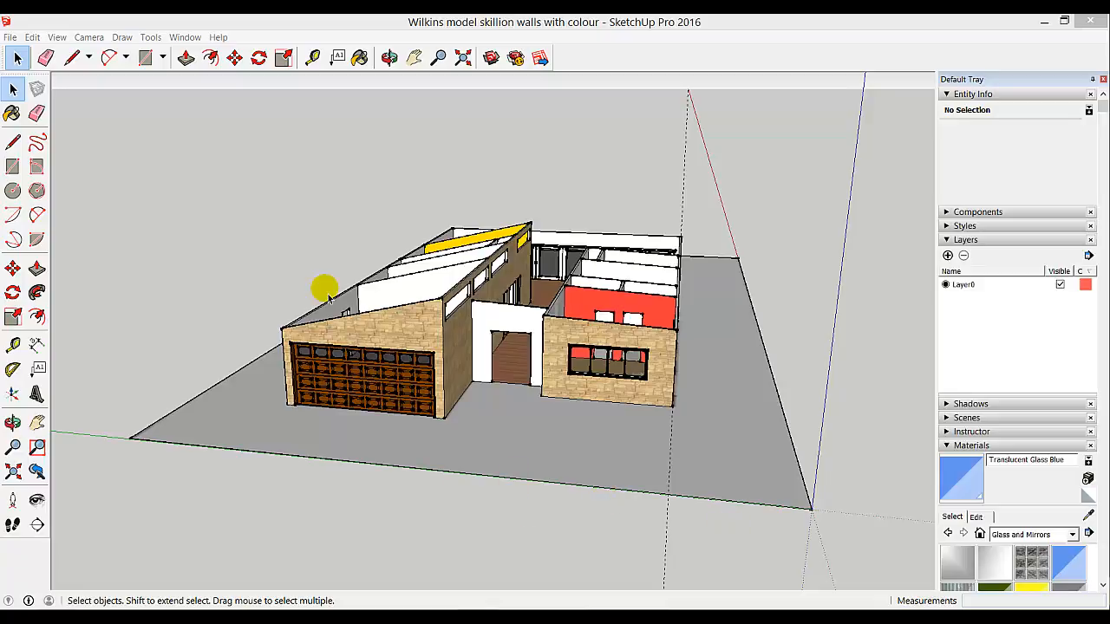
# Step: Select all the geometry of the house and its ground slab and make it a single group
pyautogui.click(45, 57)
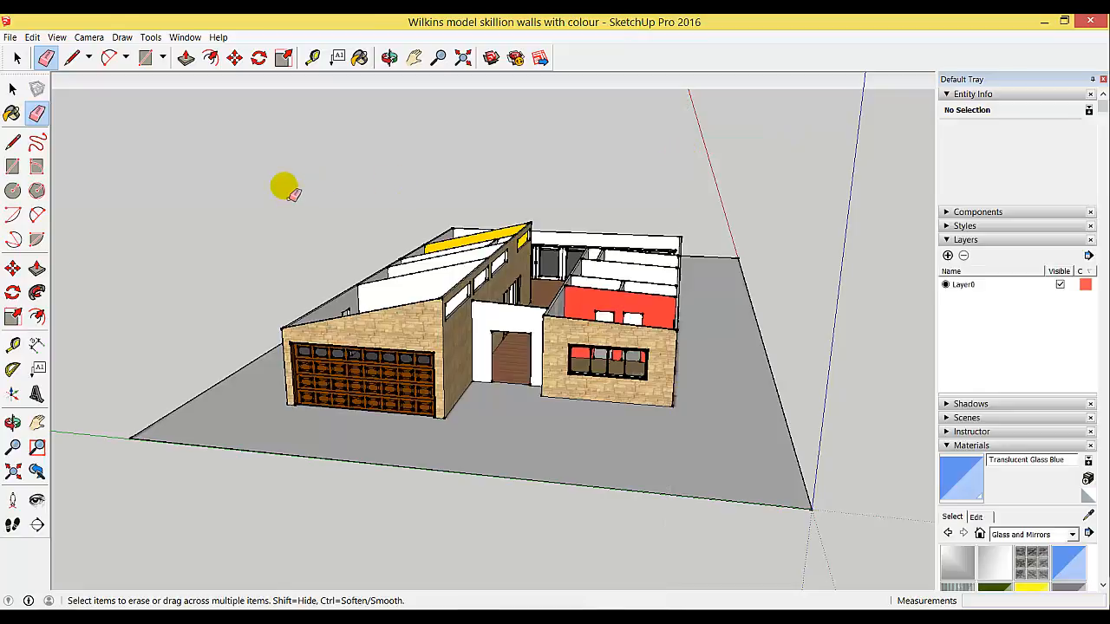
pyautogui.hotkey('ctrl', 'a')
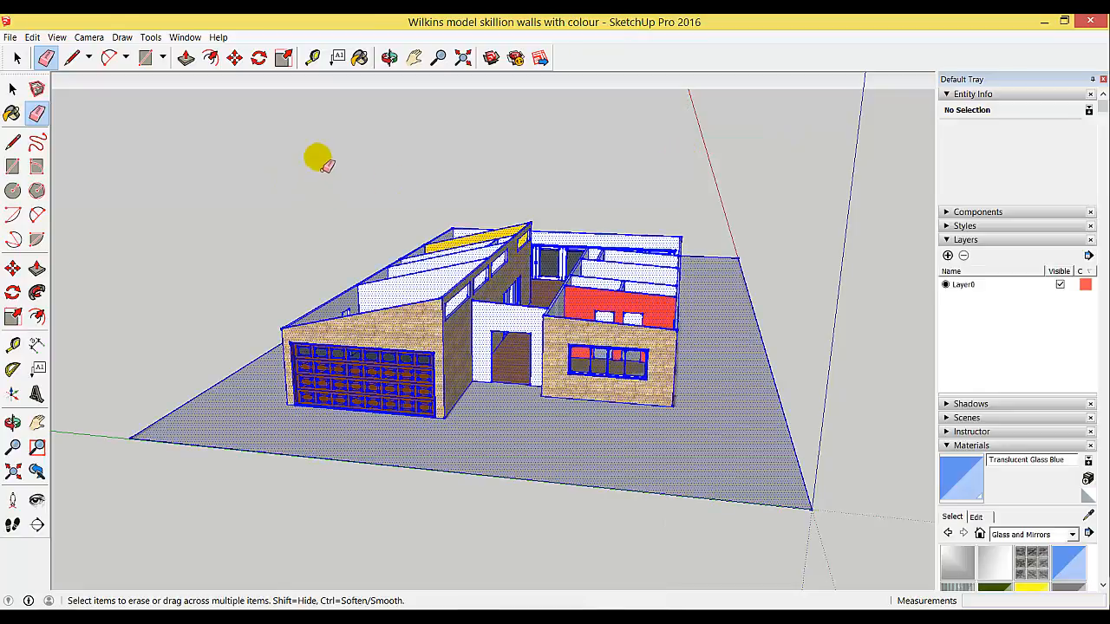
pyautogui.click(15, 56)
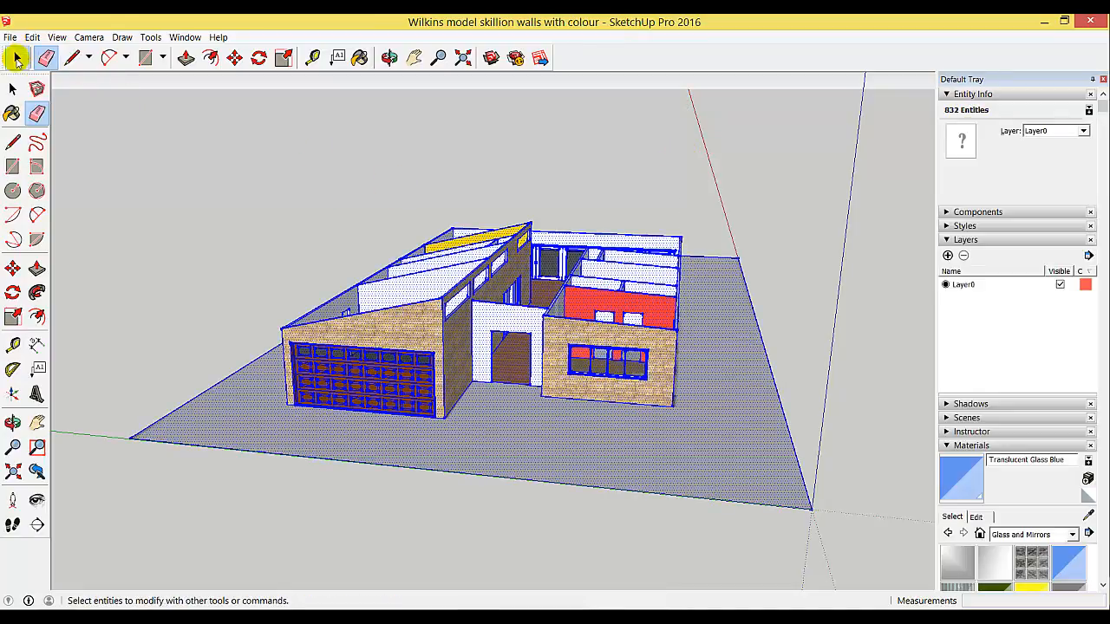
pyautogui.rightClick(433, 310)
pyautogui.click(460, 431)
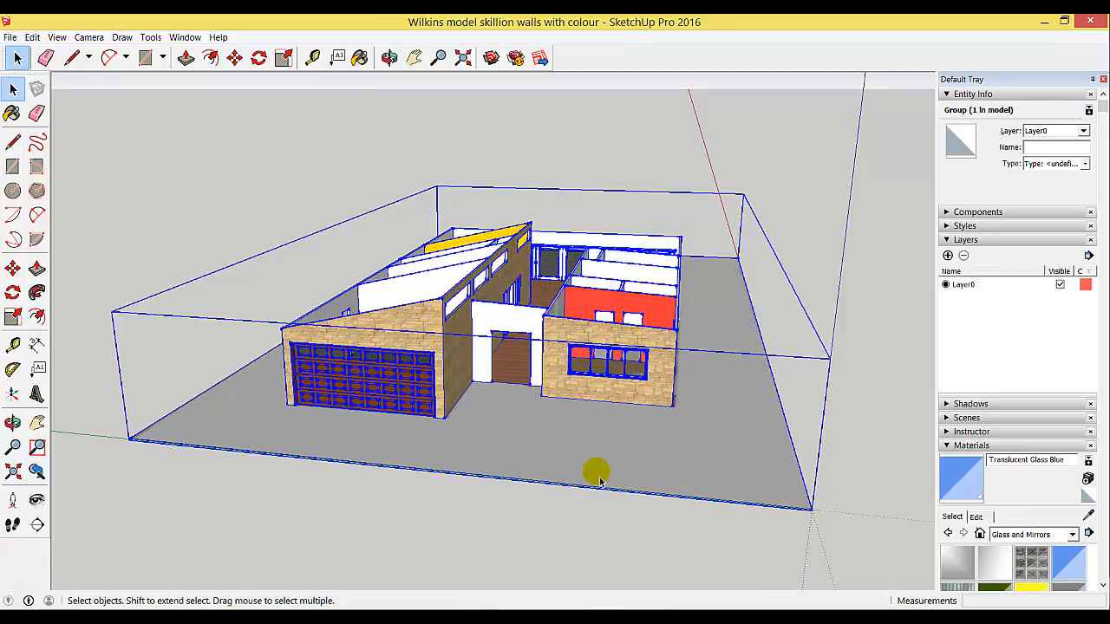
# Step: Add a layer named Ground floor and assign the house group to it
pyautogui.click(948, 255)
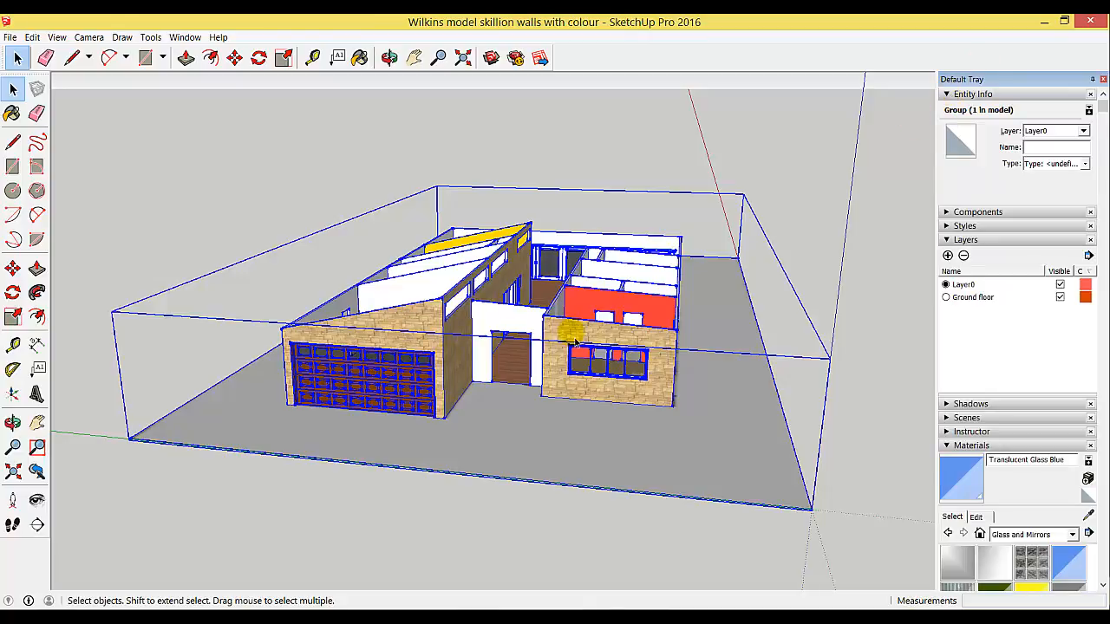
pyautogui.click(1084, 131)
pyautogui.click(1045, 143)
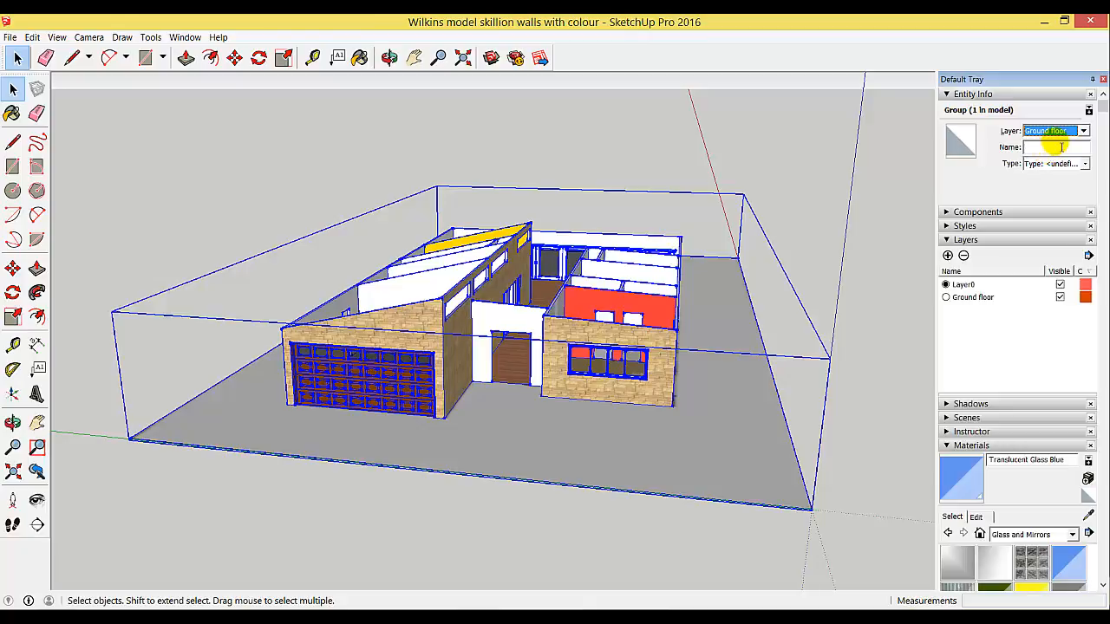
# Step: Hide and show the Ground floor layer to check it controls the house, then check the group's layer assignment
pyautogui.click(1060, 298)
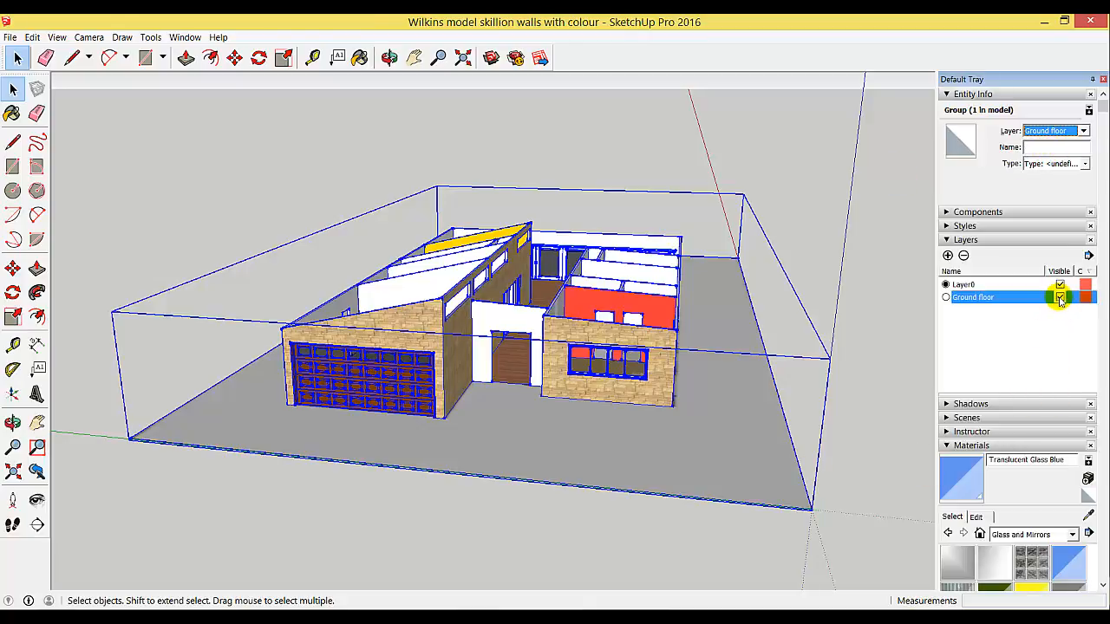
pyautogui.click(1059, 298)
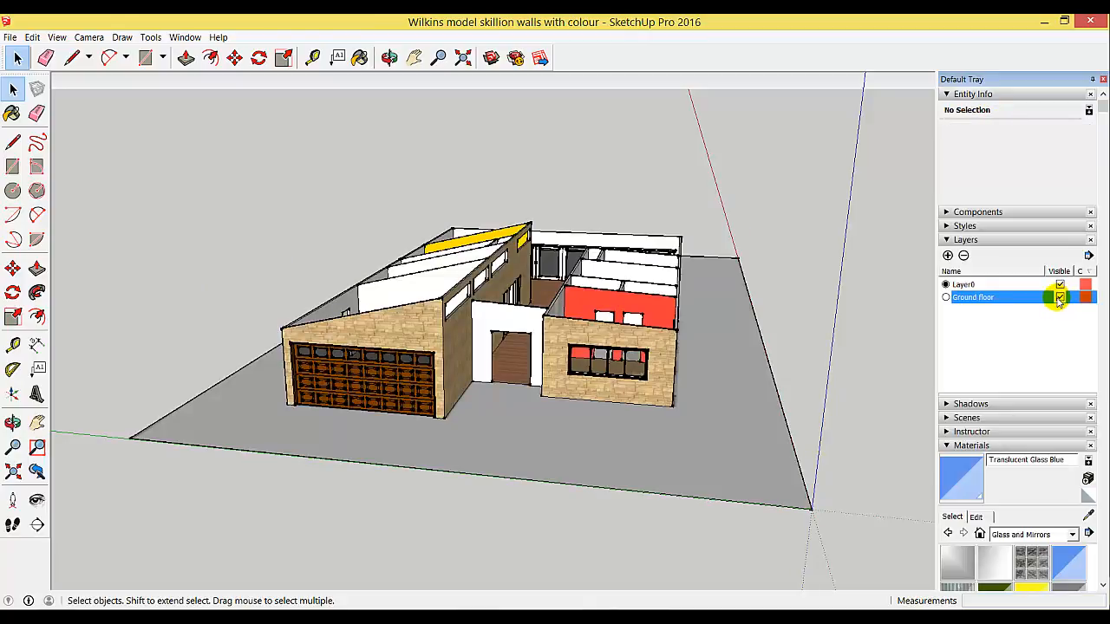
pyautogui.click(621, 362)
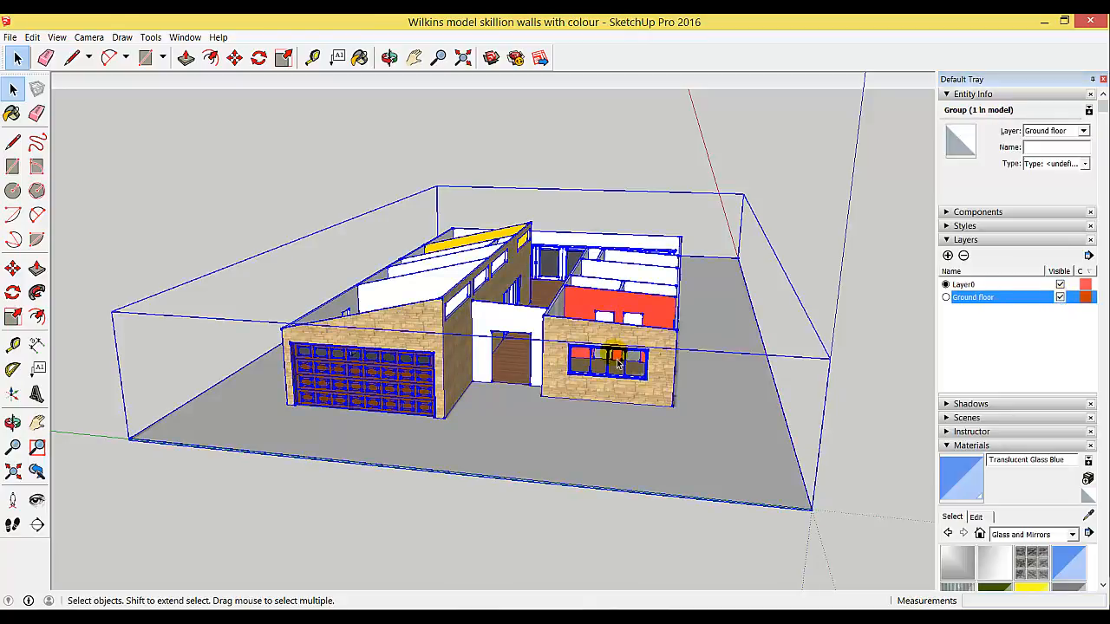
pyautogui.click(163, 179)
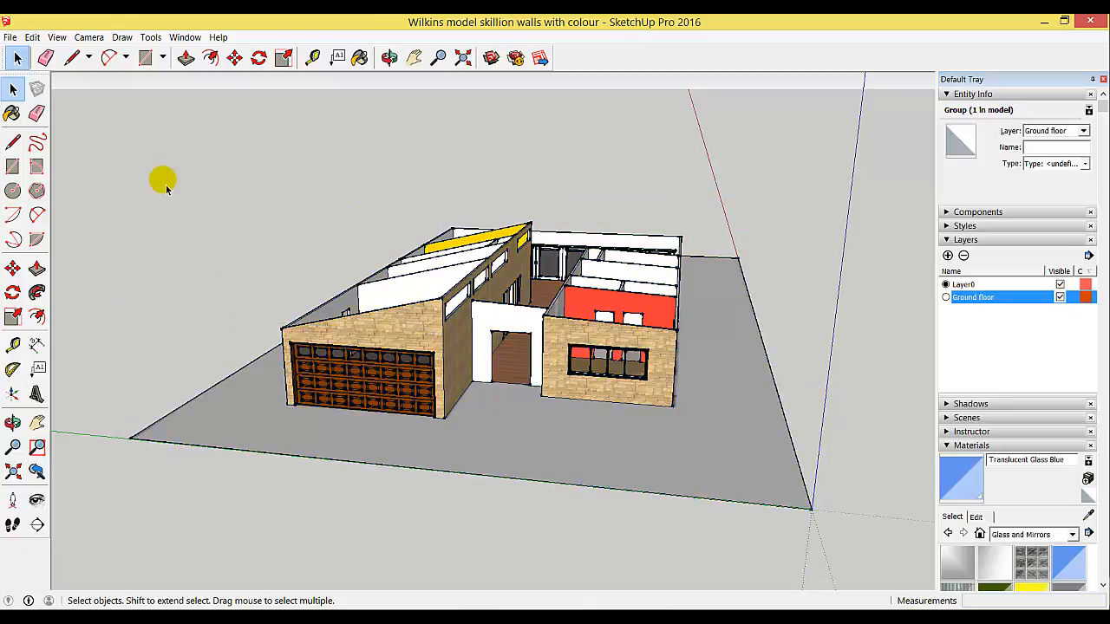
# Step: Draw a 6.35 m line along the sloping top of the garage wing's rear end wall, from its high corner to its low outer corner
pyautogui.click(389, 57)
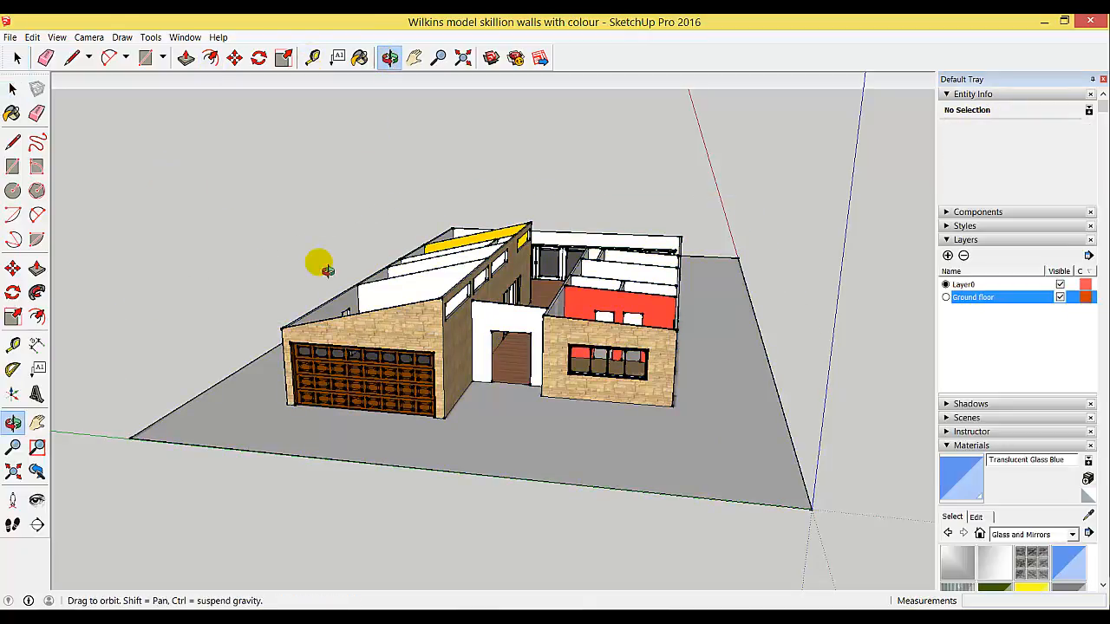
pyautogui.moveTo(361, 312); pyautogui.dragTo(576, 380)
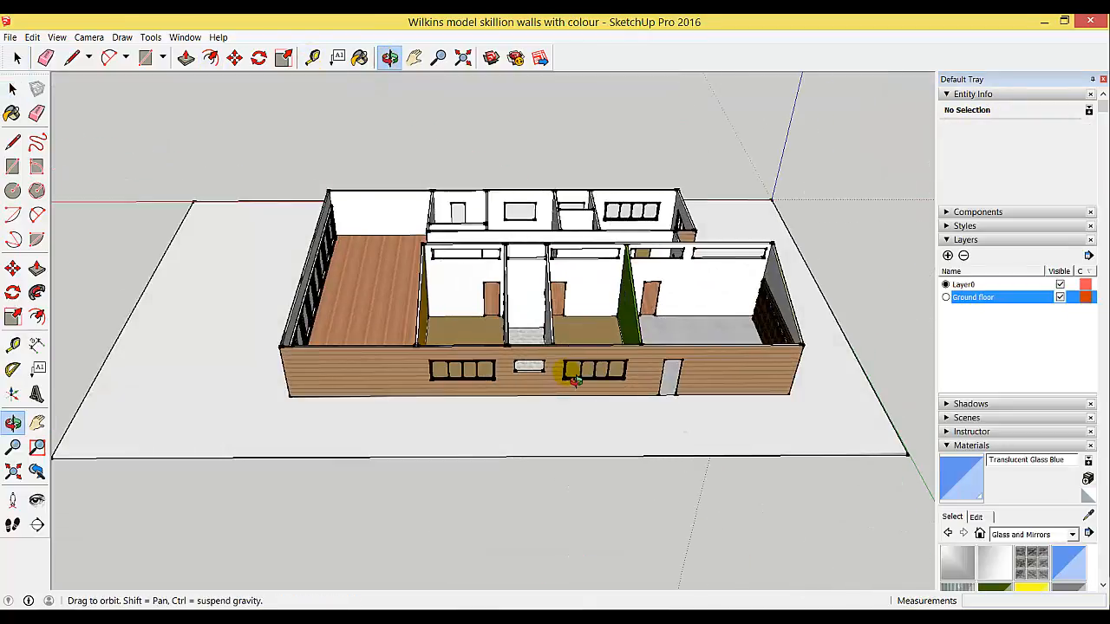
pyautogui.click(414, 57)
pyautogui.scroll(5, 540, 315)
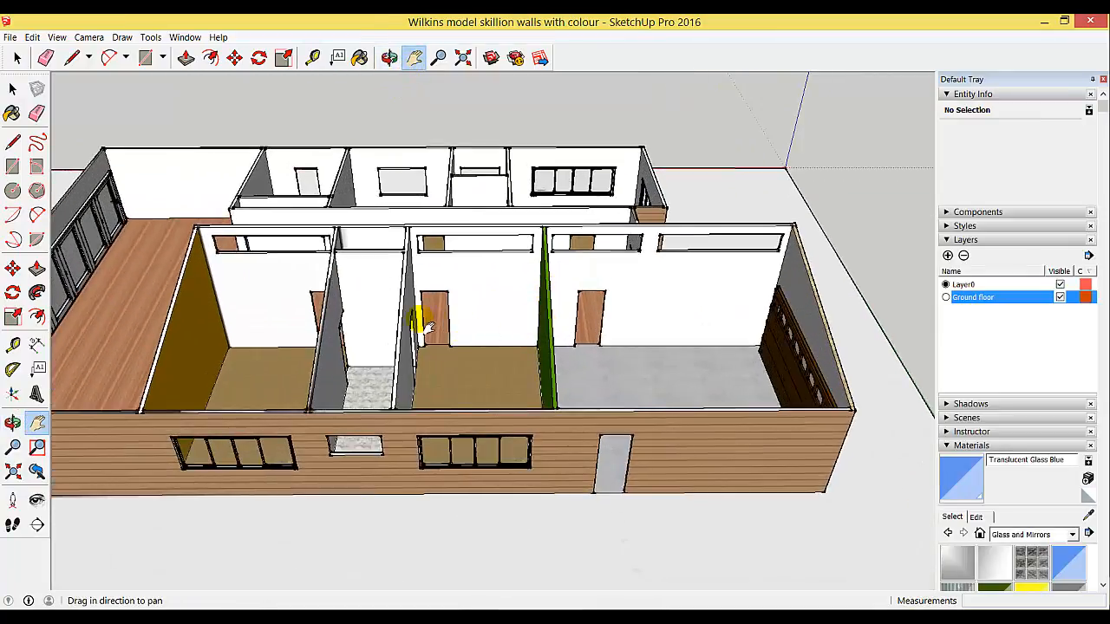
pyautogui.click(71, 59)
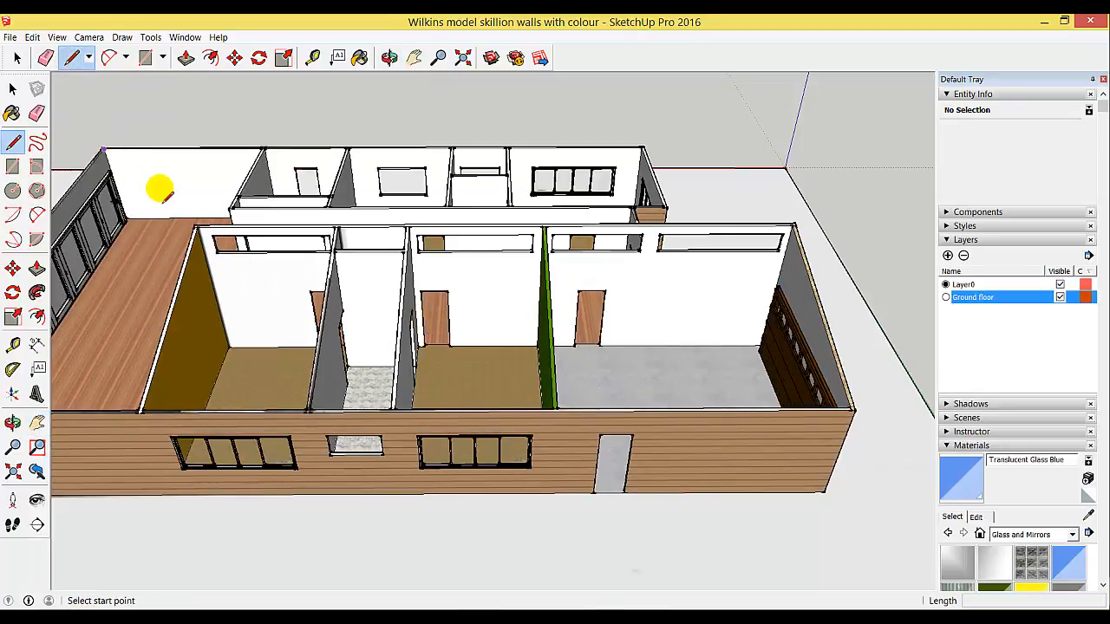
pyautogui.scroll(5, 189, 217)
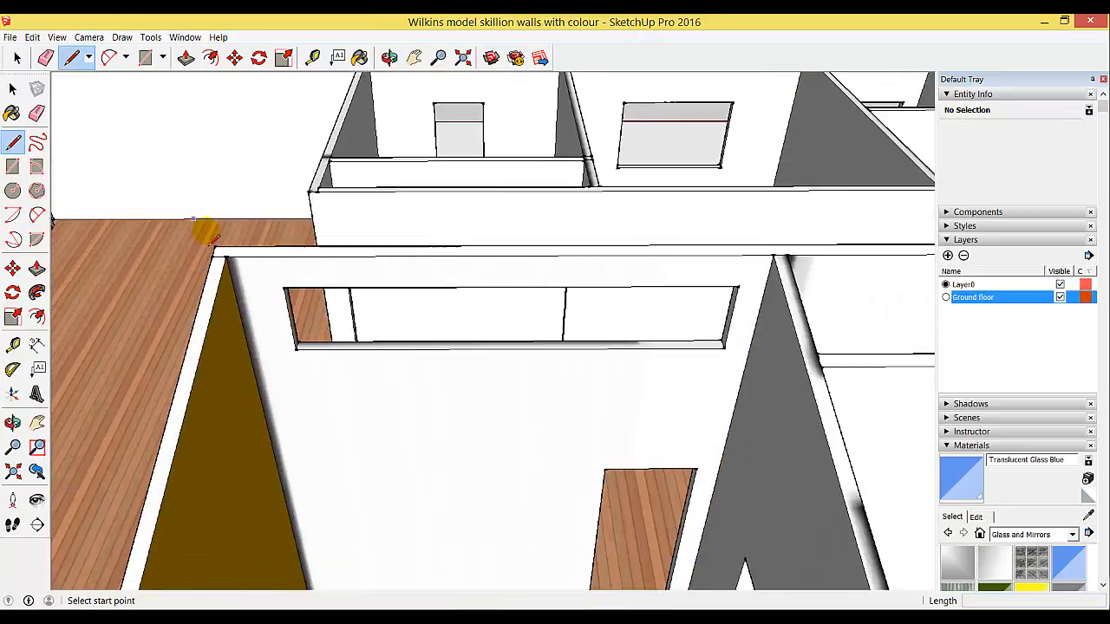
pyautogui.click(217, 252)
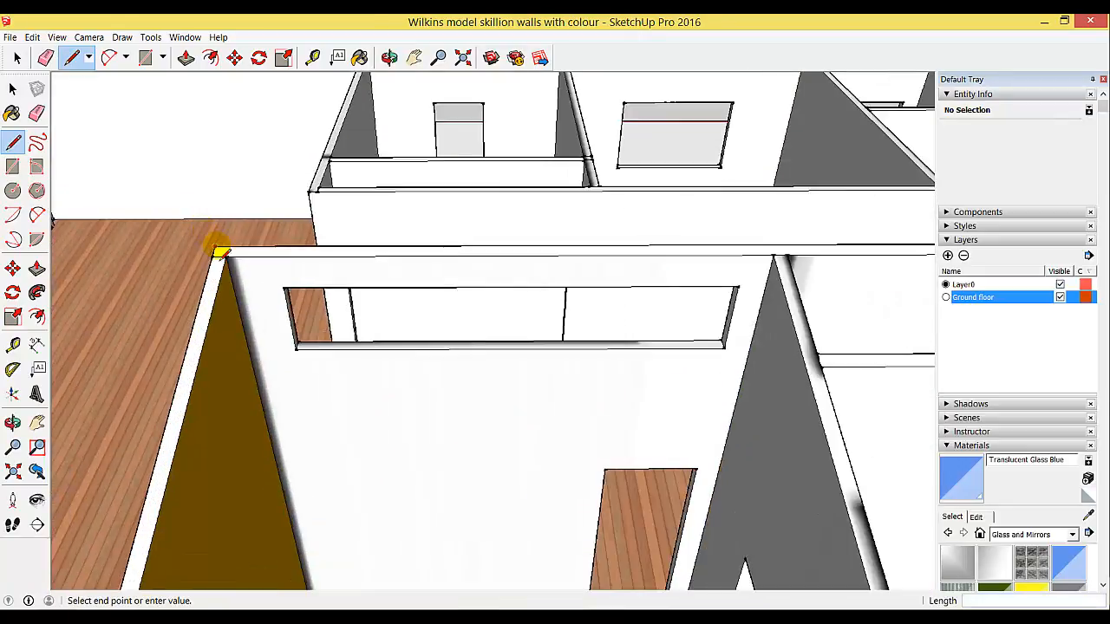
pyautogui.scroll(-6, 218, 251)
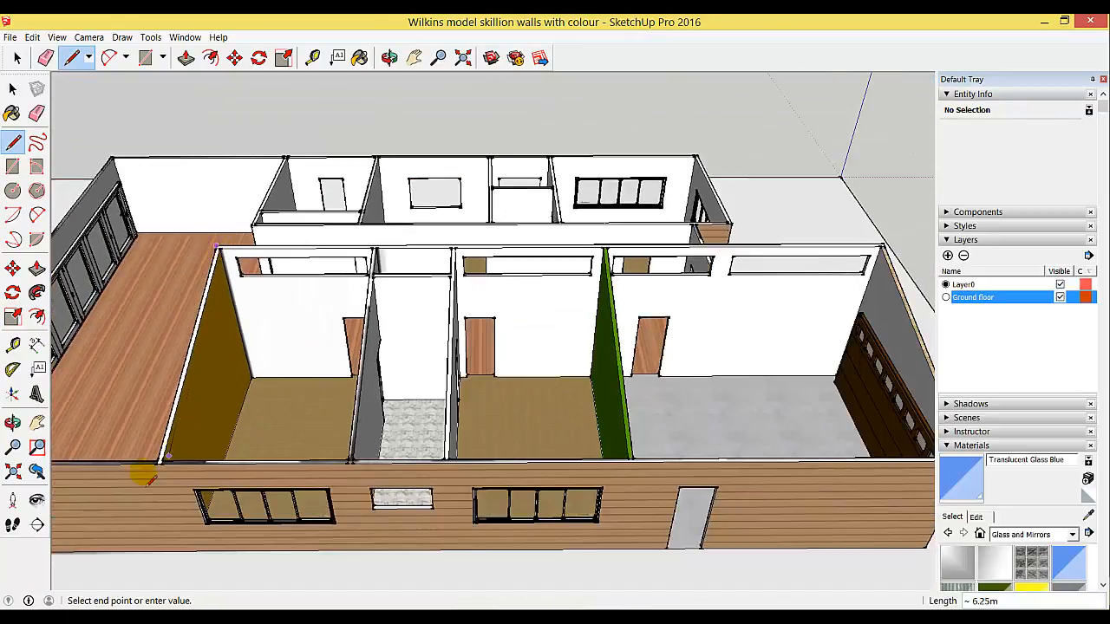
pyautogui.scroll(6, 144, 477)
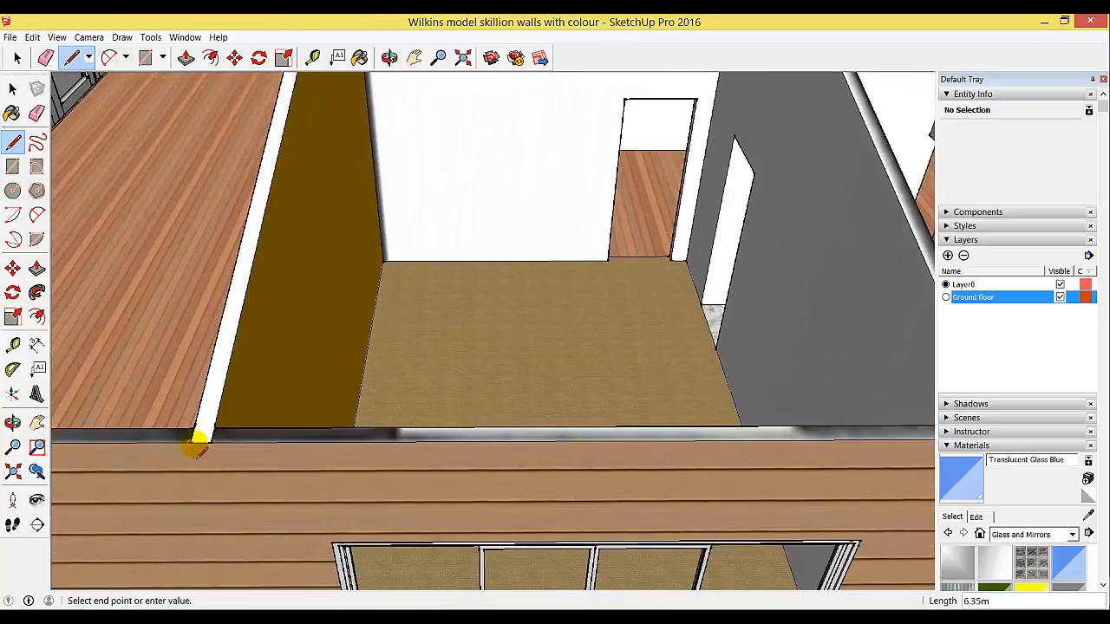
pyautogui.scroll(-6, 196, 443)
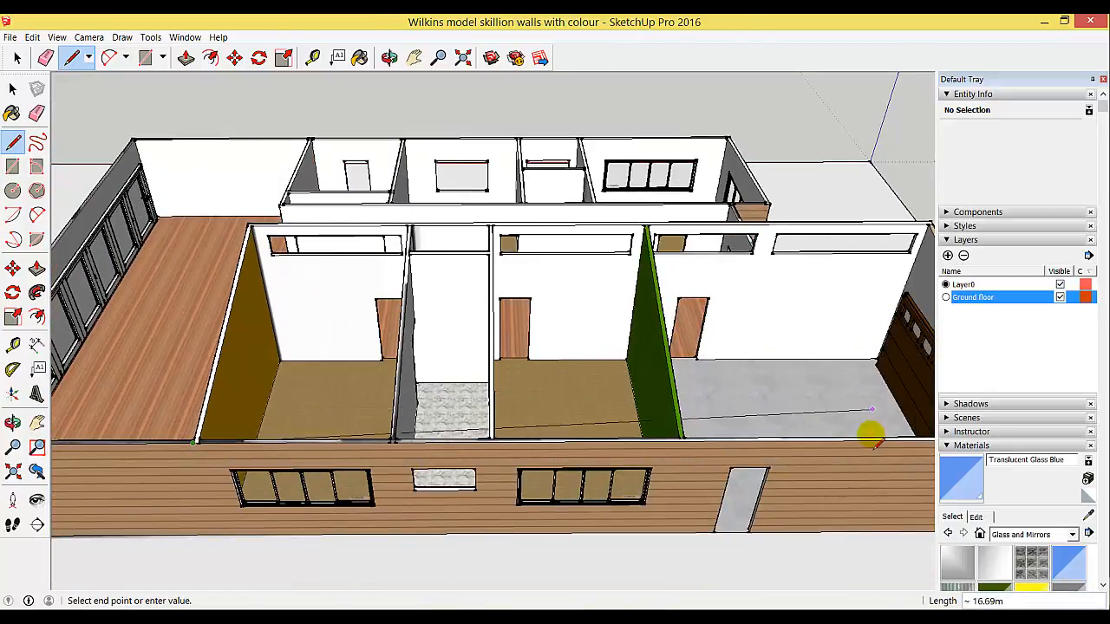
# Step: Trace the remaining top edges of the garage wing, 17.50 m along the low wall and 6.35 m up the garage end, closing the roof face
pyautogui.click(414, 57)
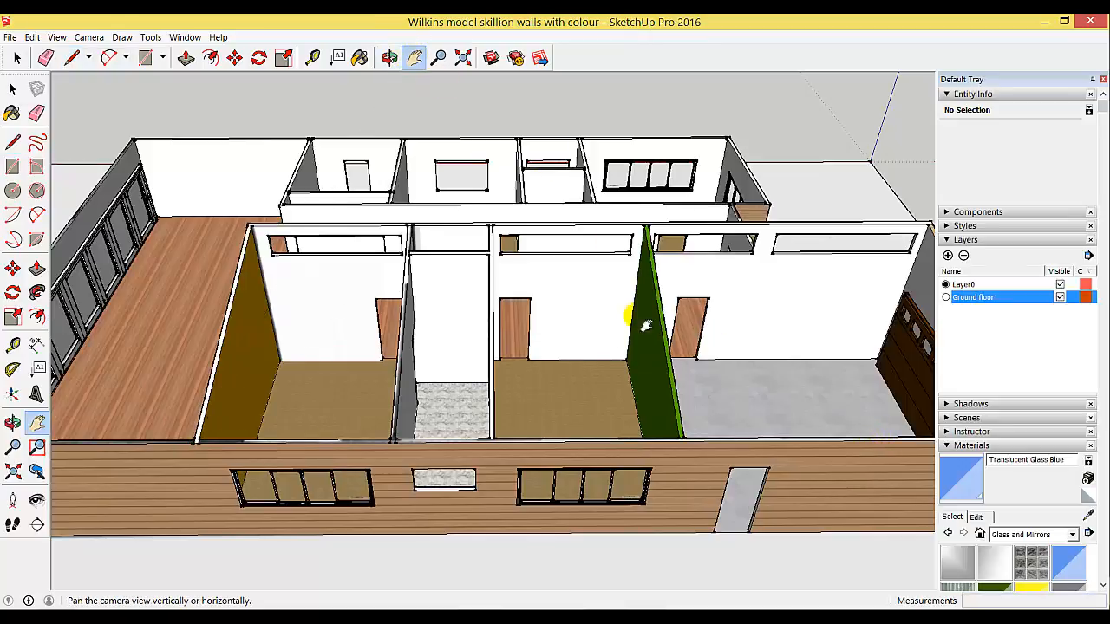
pyautogui.moveTo(833, 445)
pyautogui.mouseDown()
pyautogui.moveTo(459, 458)
pyautogui.moveTo(329, 451)
pyautogui.mouseUp()
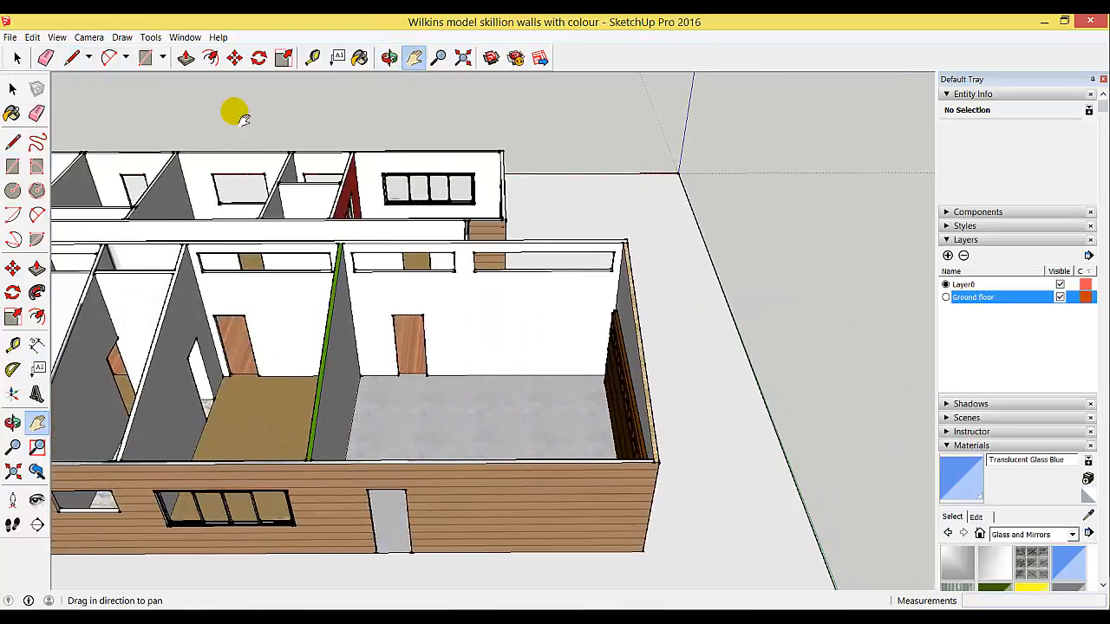
pyautogui.click(74, 57)
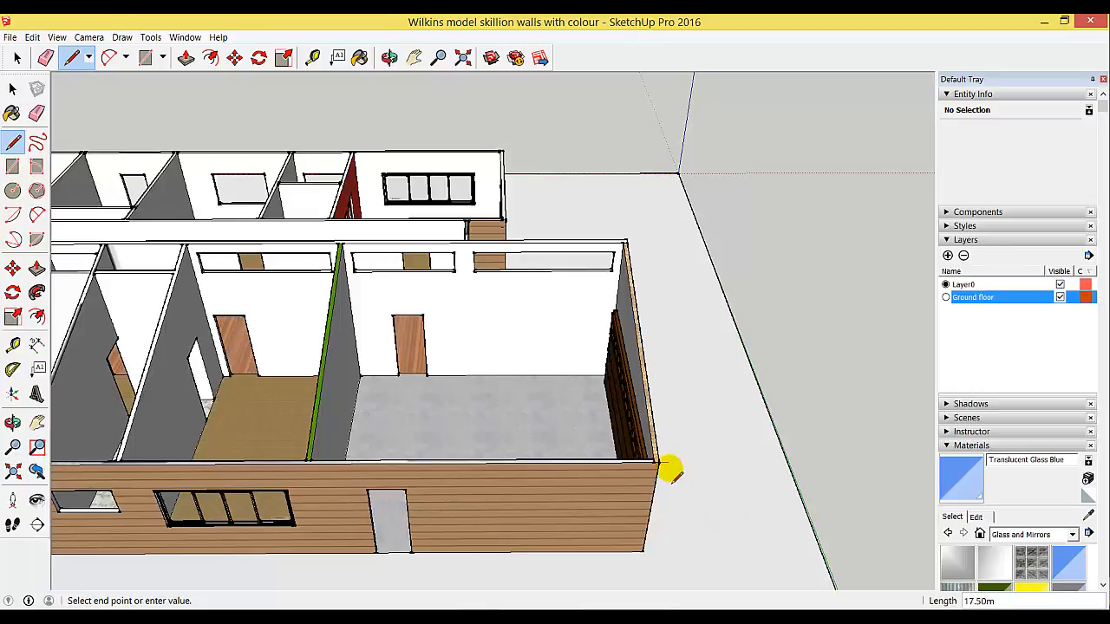
pyautogui.scroll(1, 670, 468)
pyautogui.scroll(2, 670, 468)
pyautogui.scroll(-4, 649, 456)
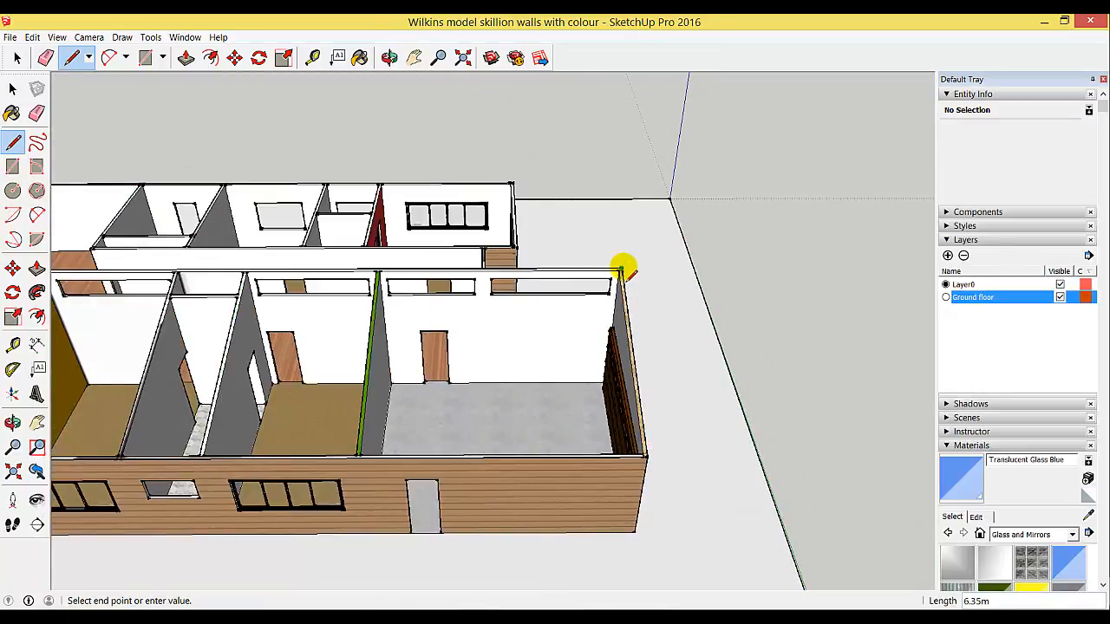
pyautogui.scroll(-3, 622, 270)
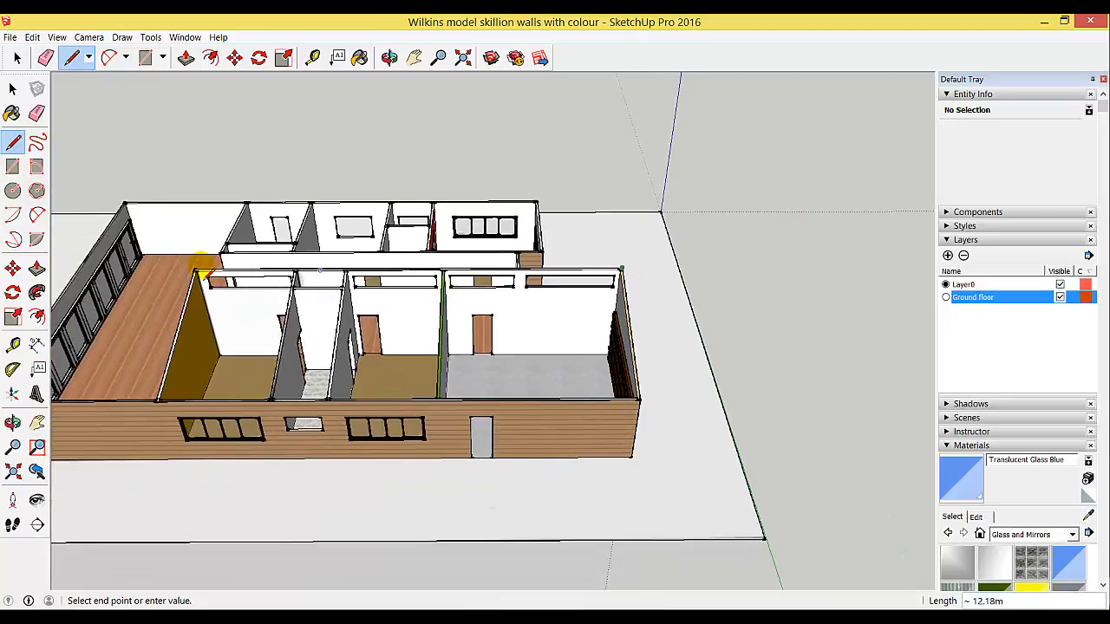
pyautogui.click(199, 272)
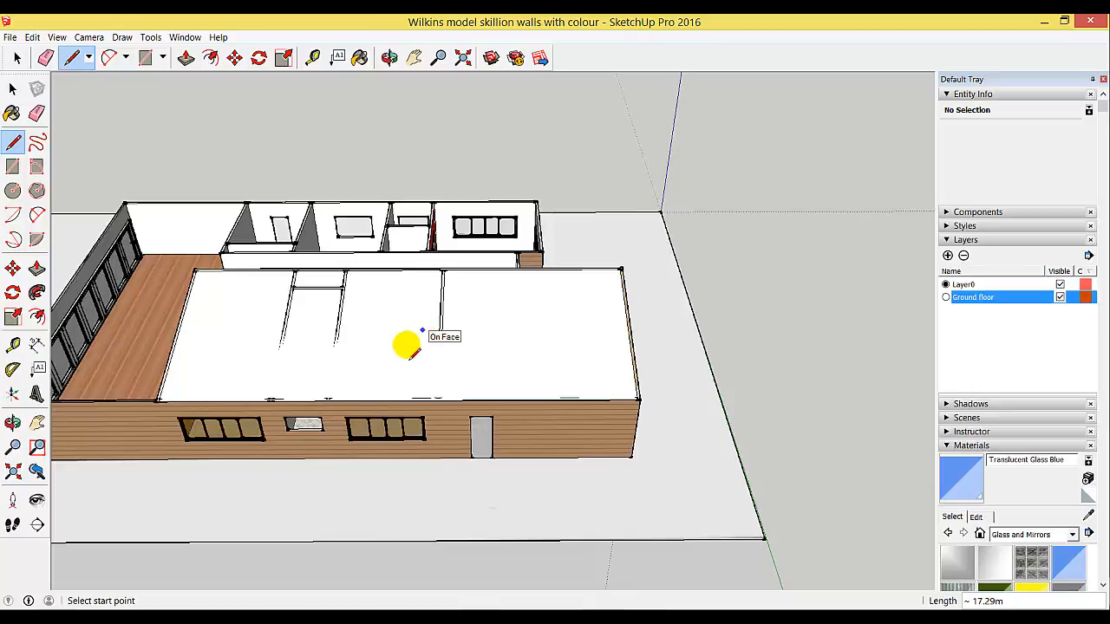
# Step: Push/Pull the sloping roof face over the garage wing upward to a thickness of 0.20 m
pyautogui.click(17, 57)
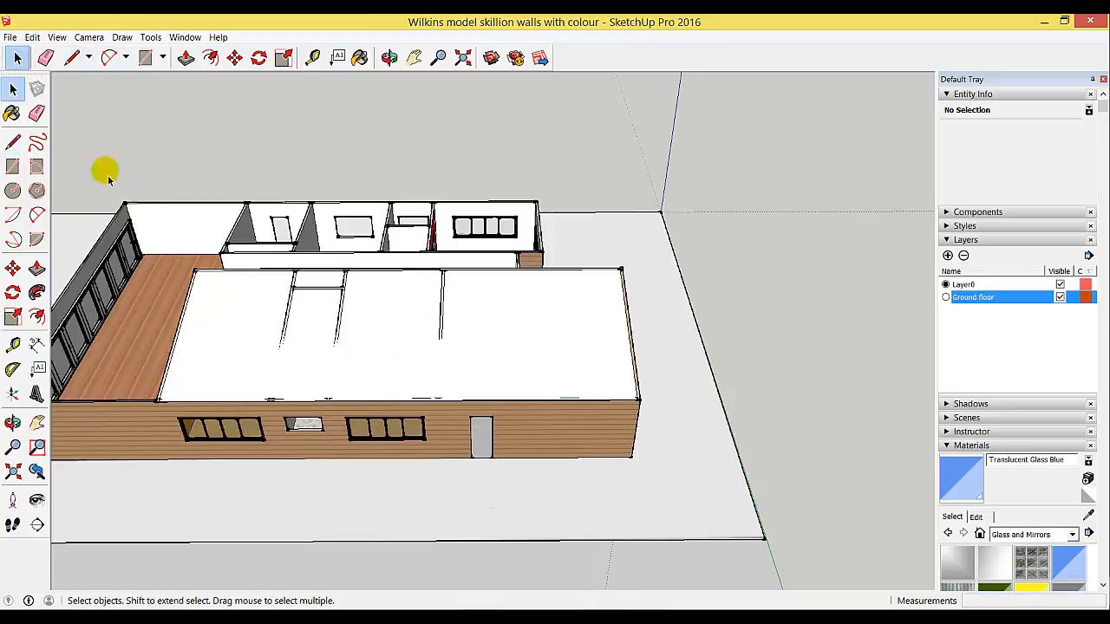
pyautogui.click(228, 359)
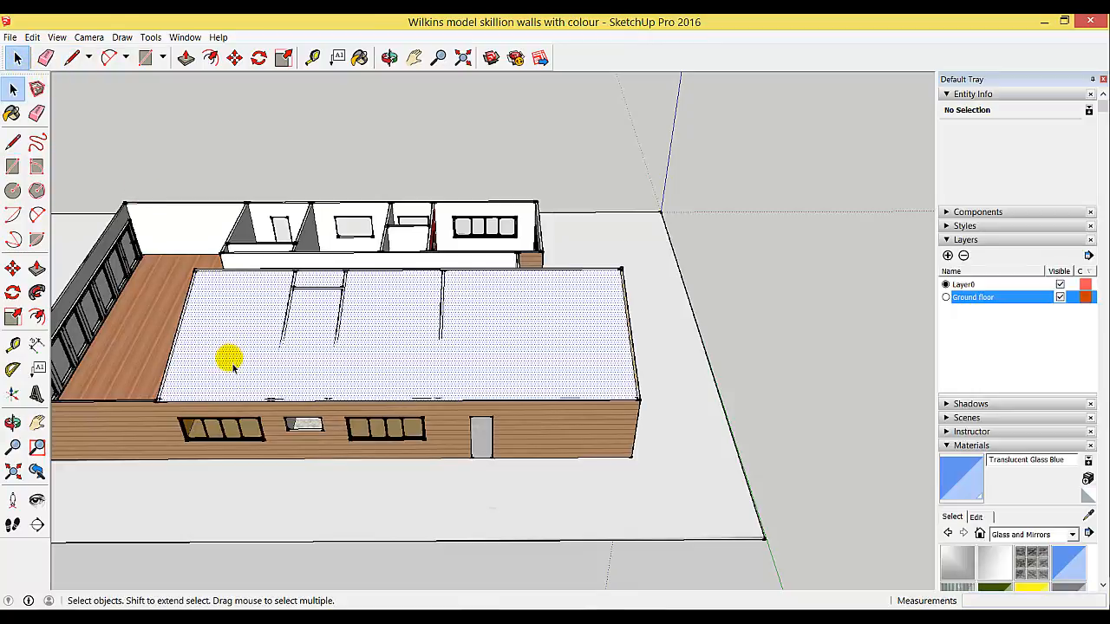
pyautogui.click(186, 57)
pyautogui.moveTo(310, 352); pyautogui.dragTo(309, 338)
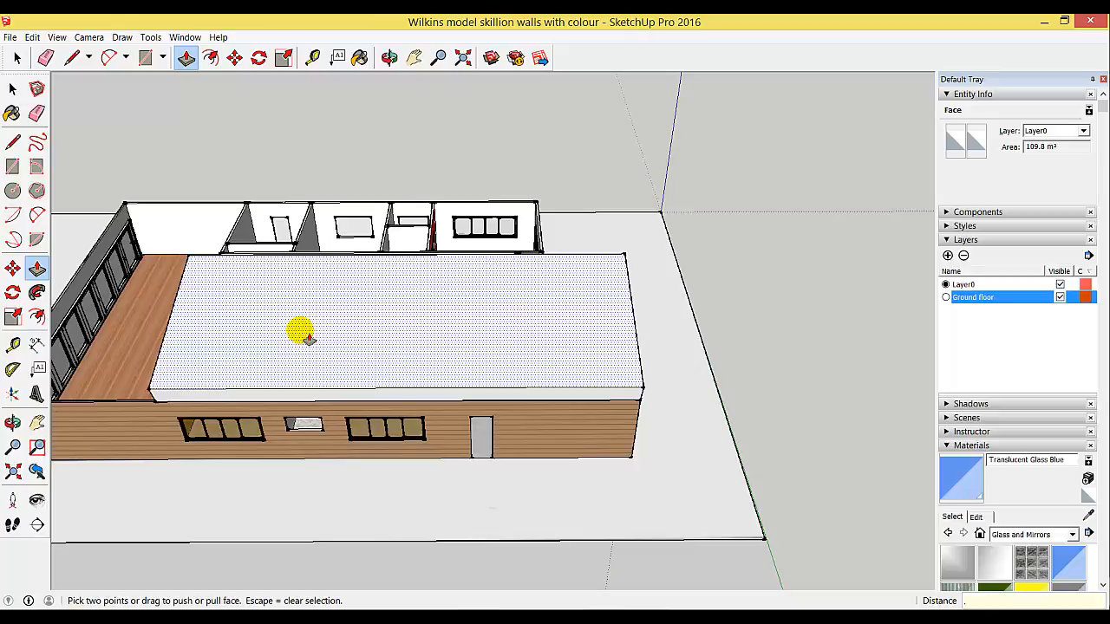
pyautogui.press('Return')
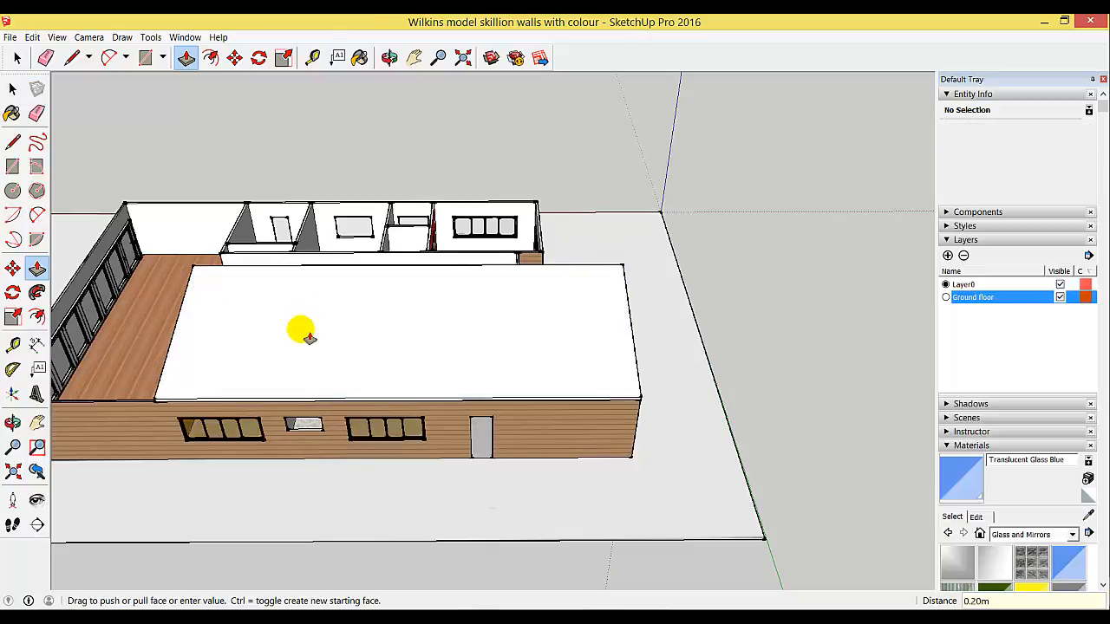
# Step: Examine the new skillion roof slab from the rear, the garage front and the open wing's side
pyautogui.click(389, 57)
pyautogui.moveTo(313, 300); pyautogui.dragTo(154, 361)
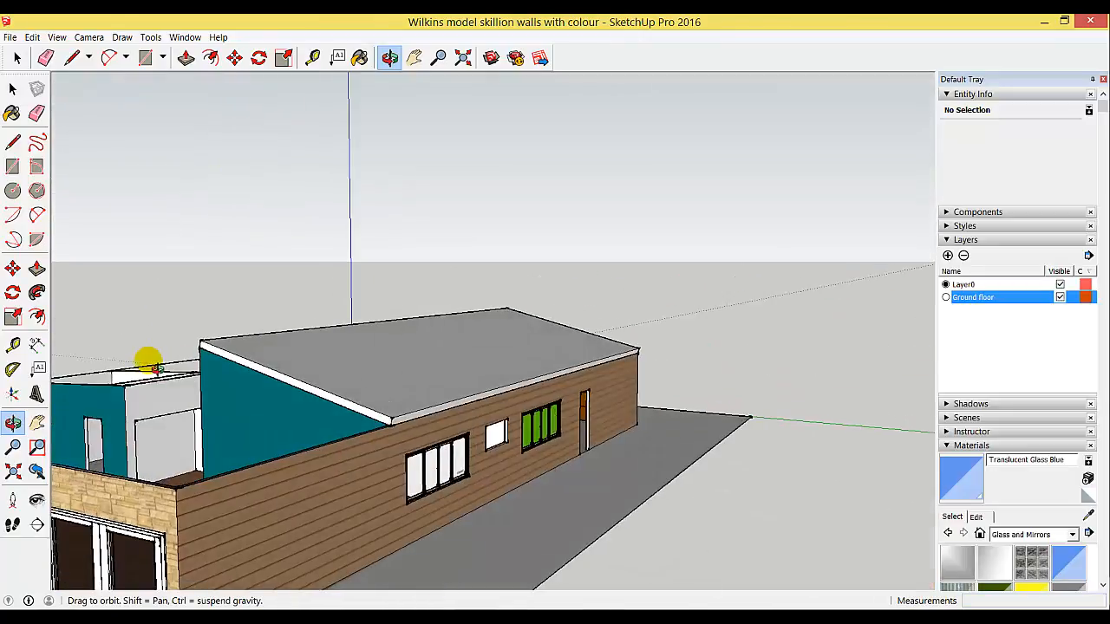
pyautogui.moveTo(433, 376); pyautogui.dragTo(669, 384)
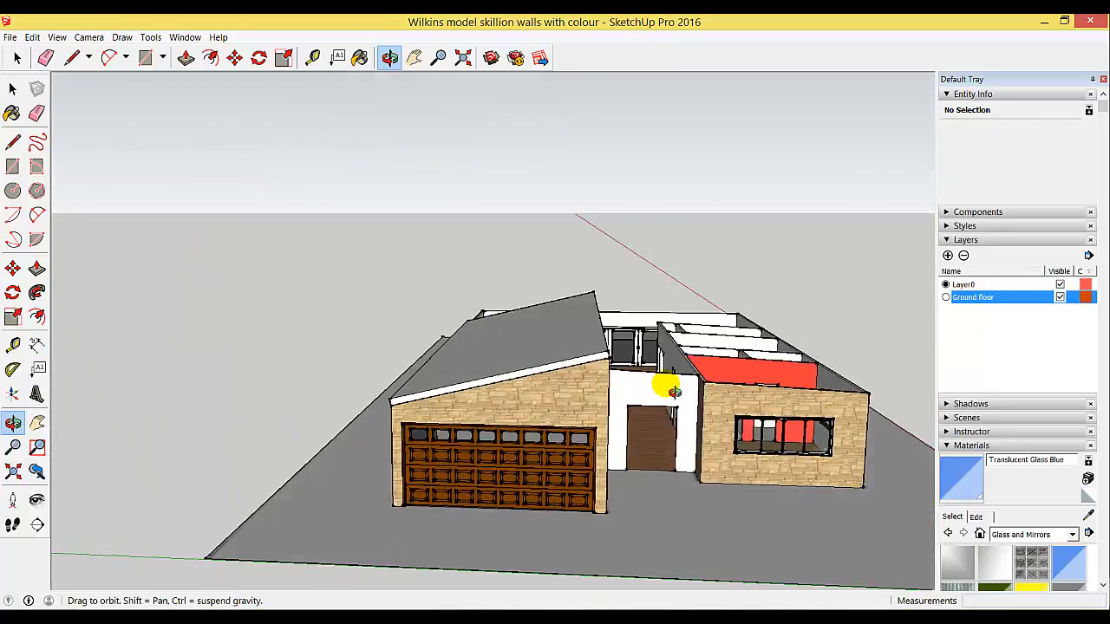
pyautogui.click(415, 59)
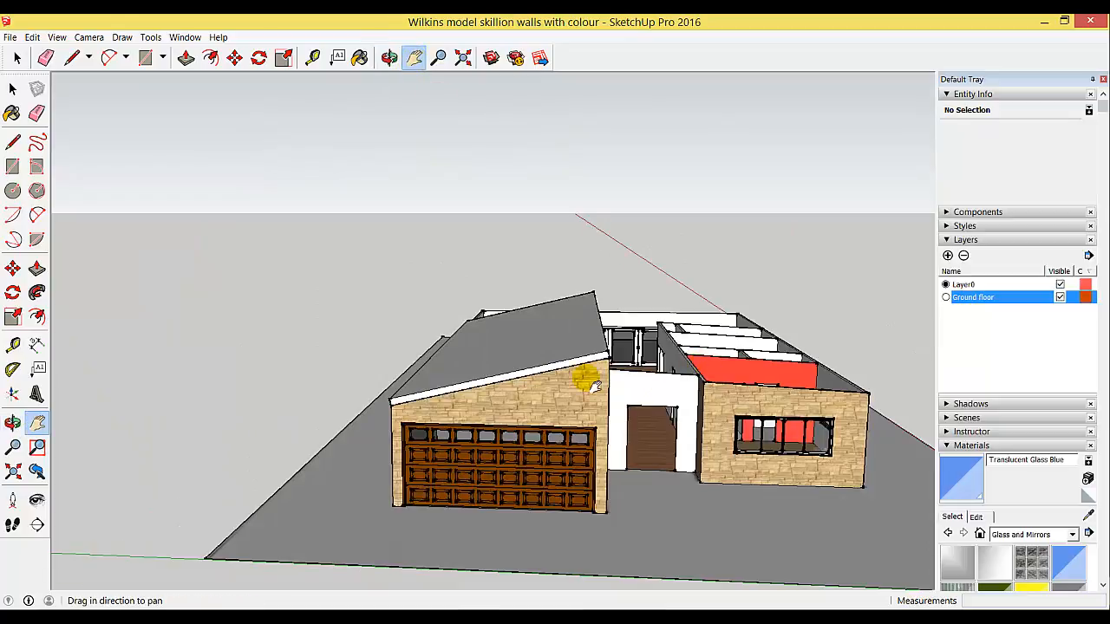
pyautogui.moveTo(594, 386); pyautogui.dragTo(297, 405)
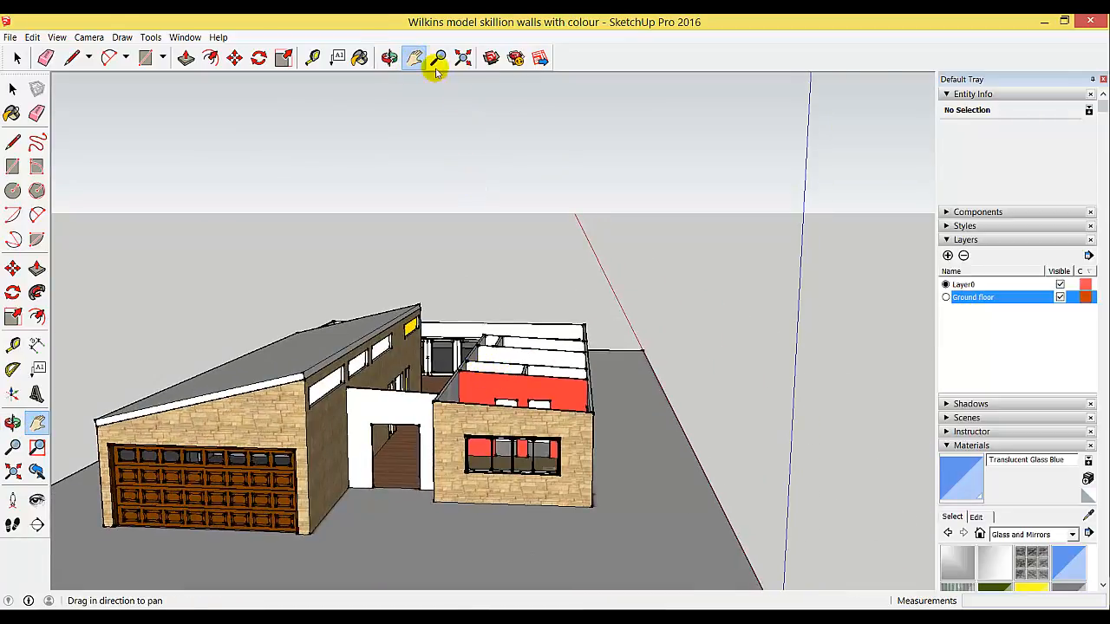
pyautogui.click(389, 57)
pyautogui.moveTo(499, 239); pyautogui.dragTo(581, 327)
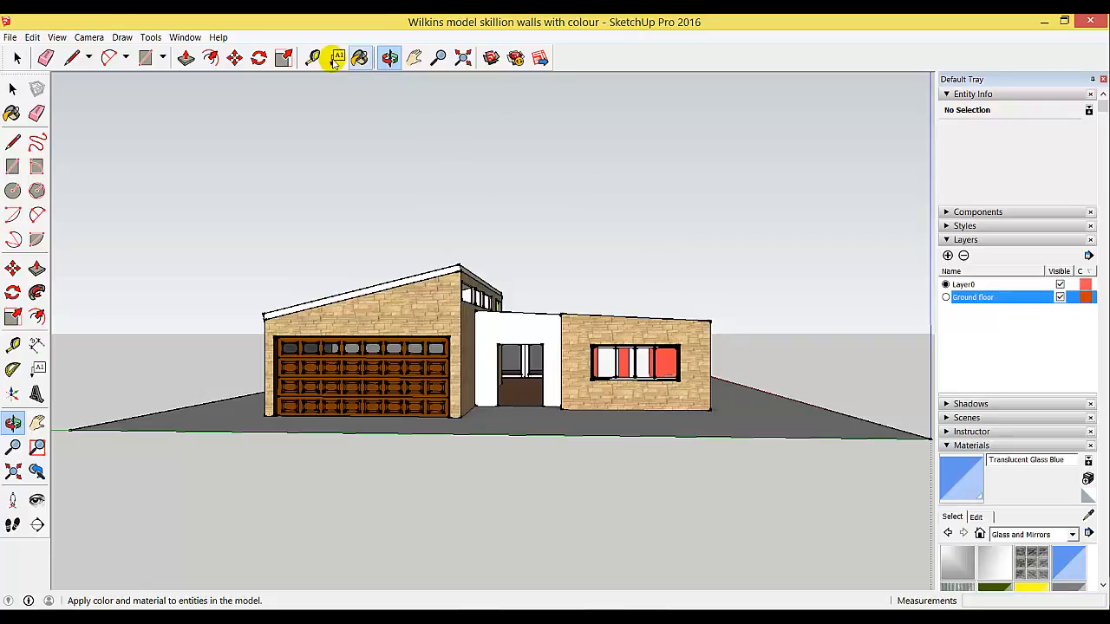
pyautogui.moveTo(505, 188); pyautogui.dragTo(359, 376)
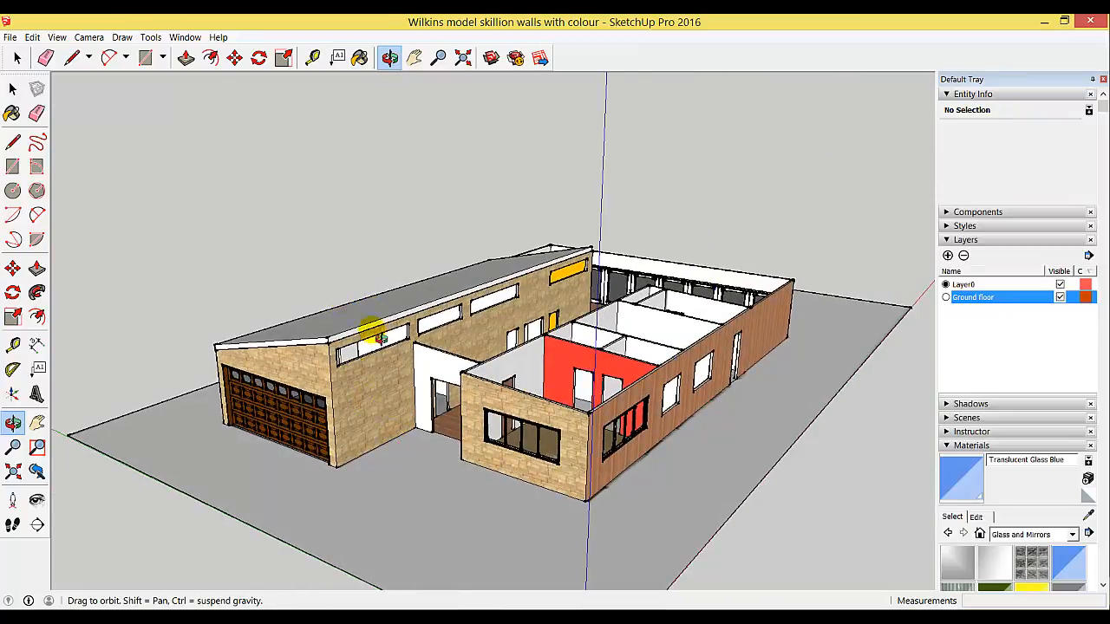
# Step: Place a horizontal guide along the garage wing's tall stone wall, 3.40 m above its base edge
pyautogui.click(312, 58)
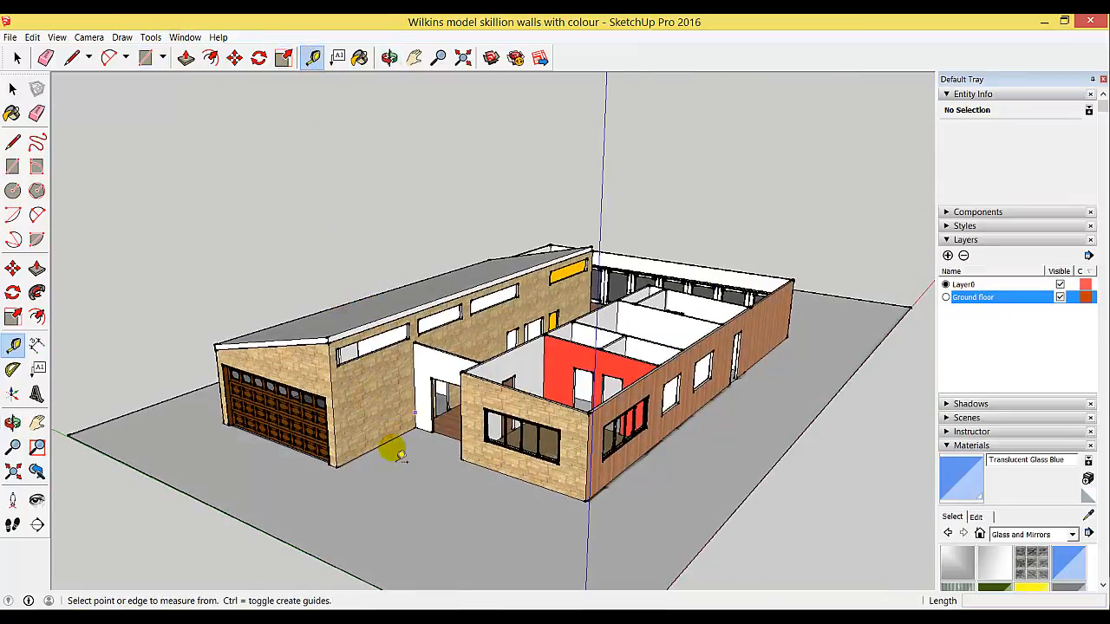
pyautogui.click(395, 439)
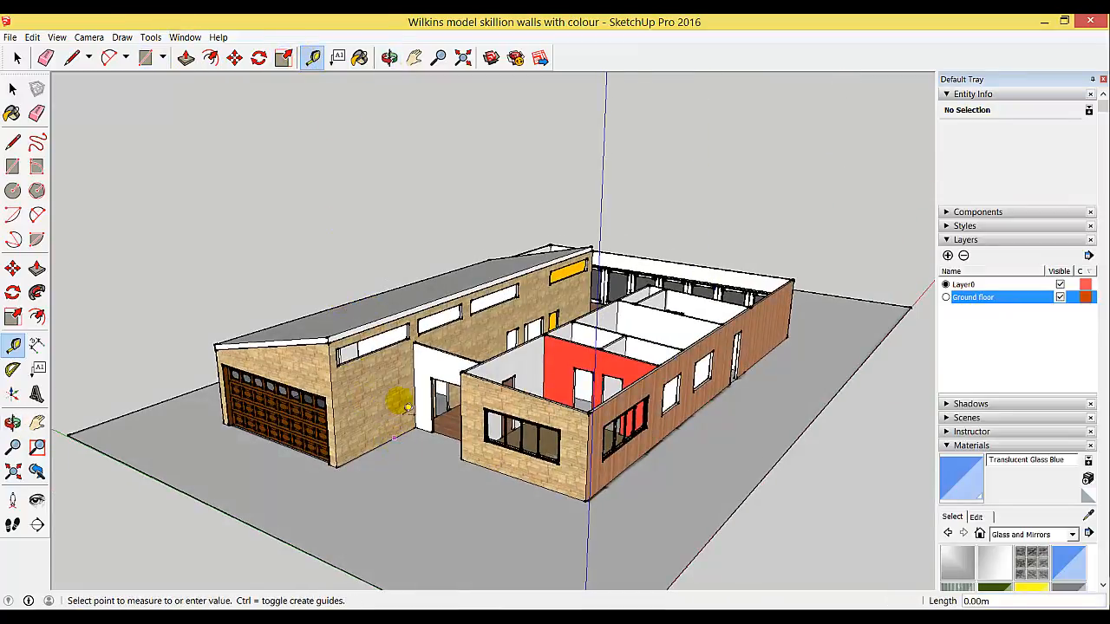
pyautogui.click(419, 349)
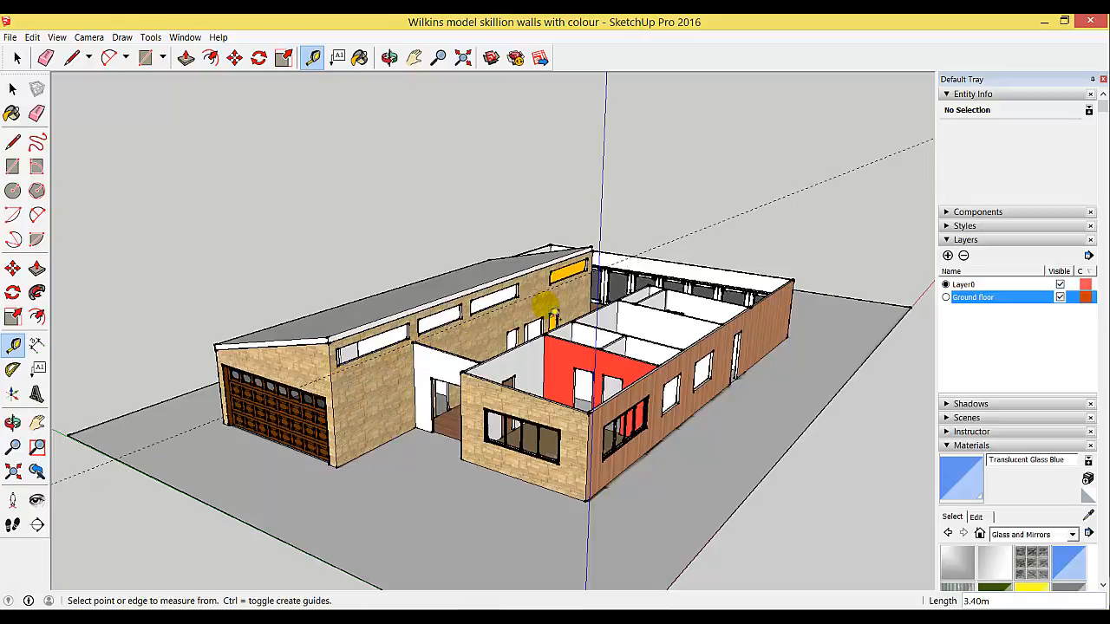
# Step: Add a ground guide through the lower wing's front stone corner and a vertical guide up the tall stone wall where it meets that wall
pyautogui.scroll(5, 425, 434)
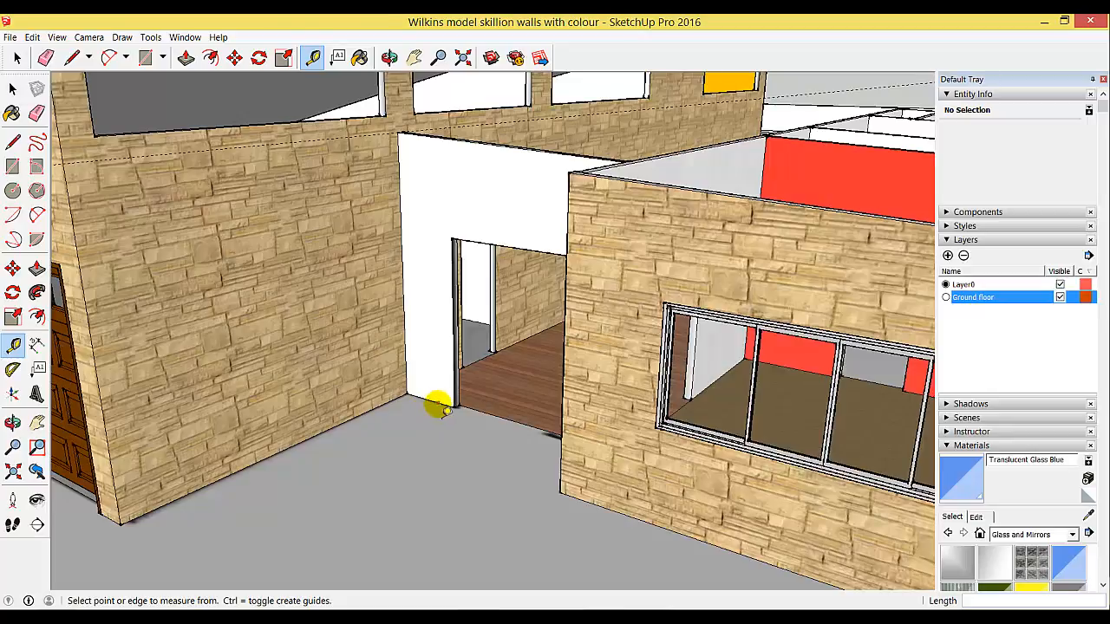
pyautogui.click(438, 405)
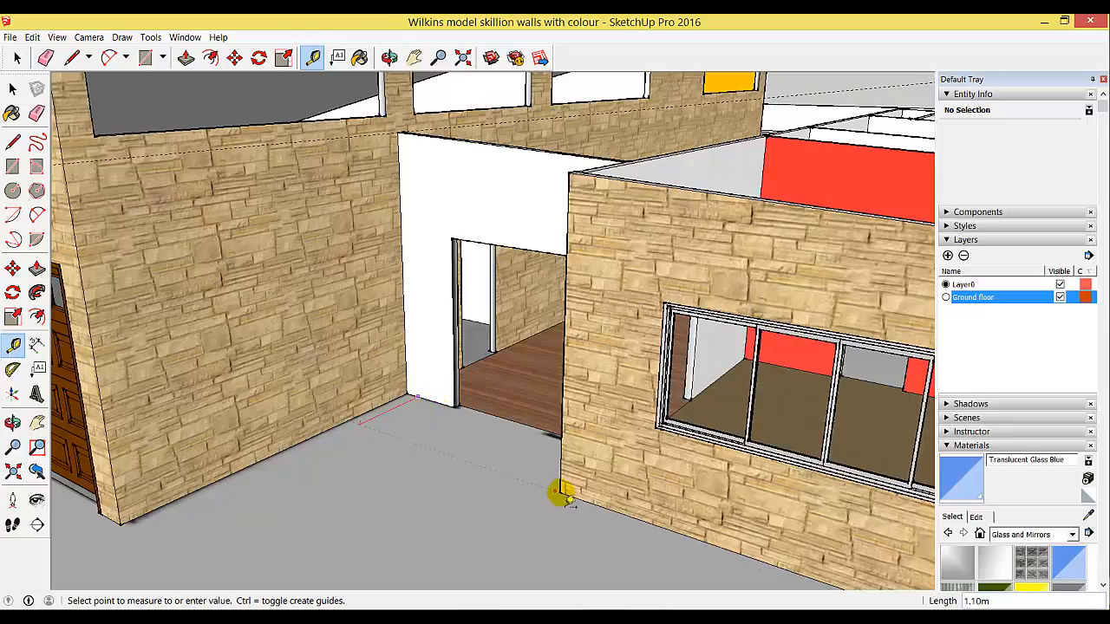
pyautogui.click(562, 496)
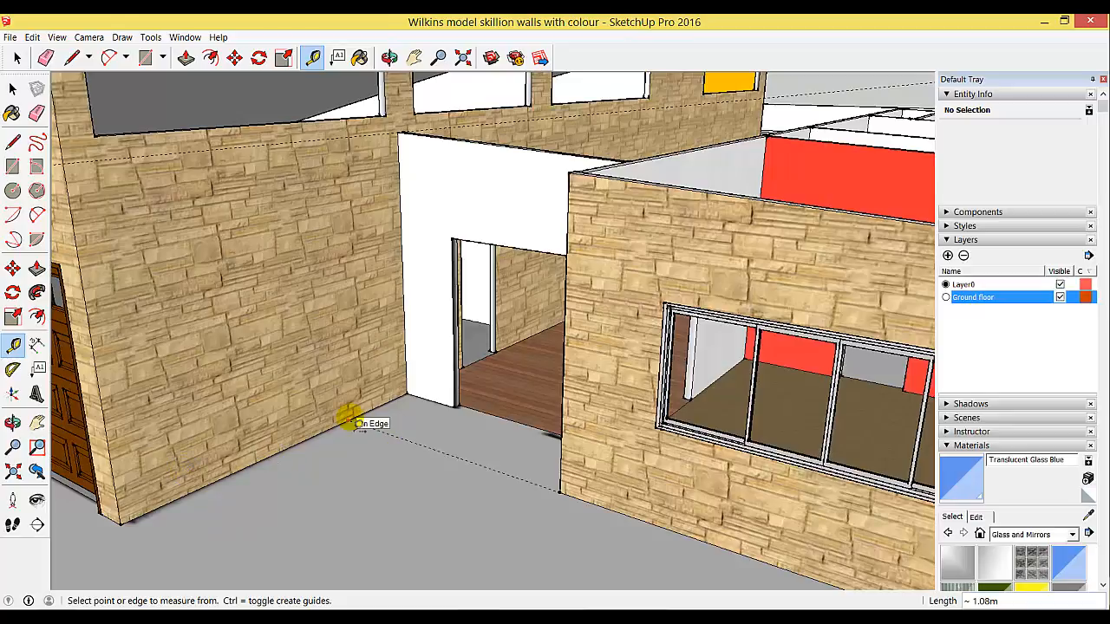
pyautogui.click(403, 290)
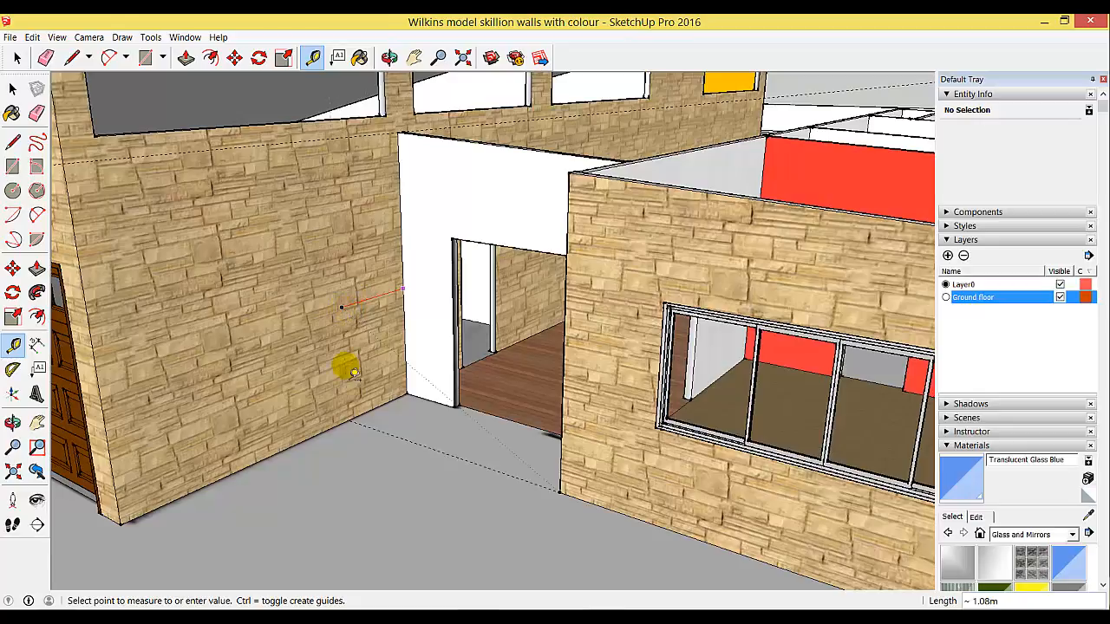
pyautogui.click(358, 426)
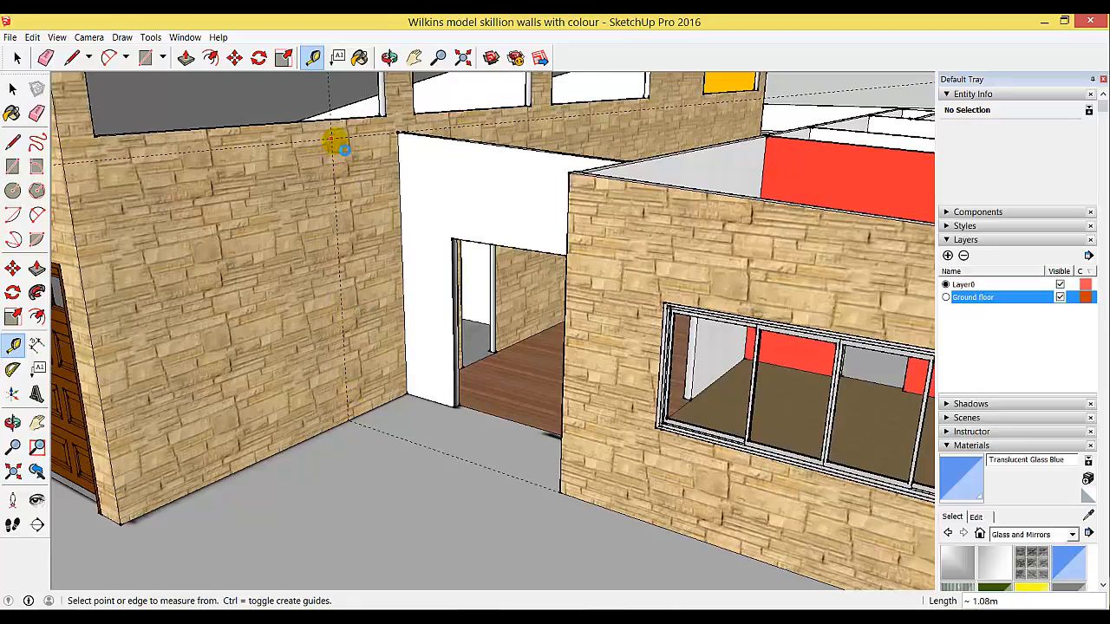
# Step: Draw a sloping roof edge from the guide intersection on the tall stone wall to the low front corner of the timber-clad wing
pyautogui.click(389, 57)
pyautogui.moveTo(422, 76); pyautogui.dragTo(473, 128)
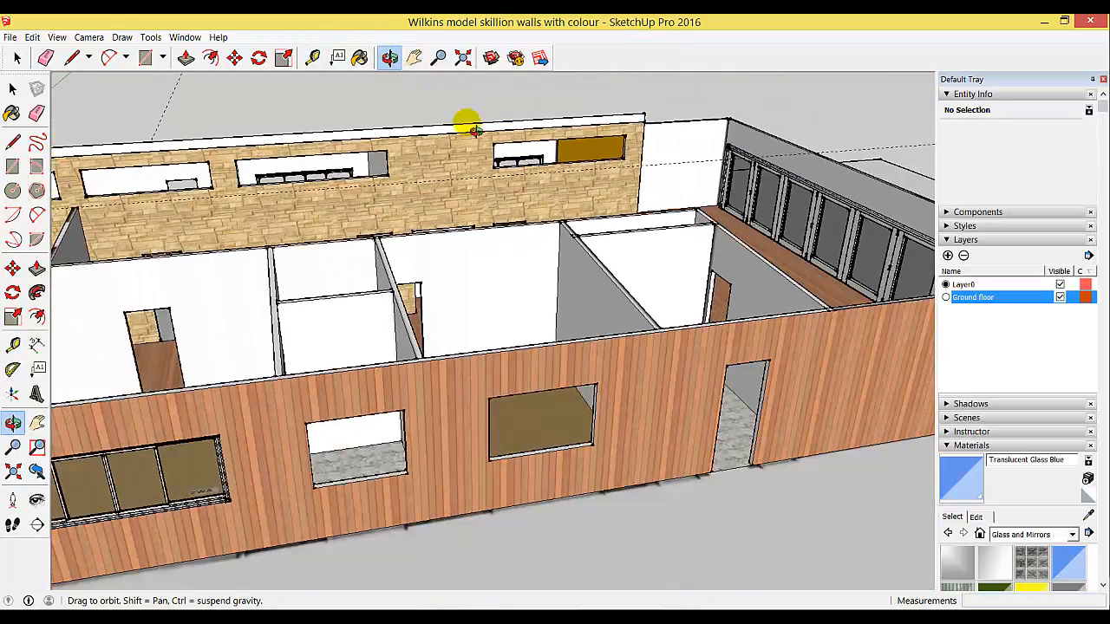
pyautogui.click(415, 58)
pyautogui.moveTo(284, 239); pyautogui.dragTo(378, 220)
pyautogui.scroll(-2, 375, 219)
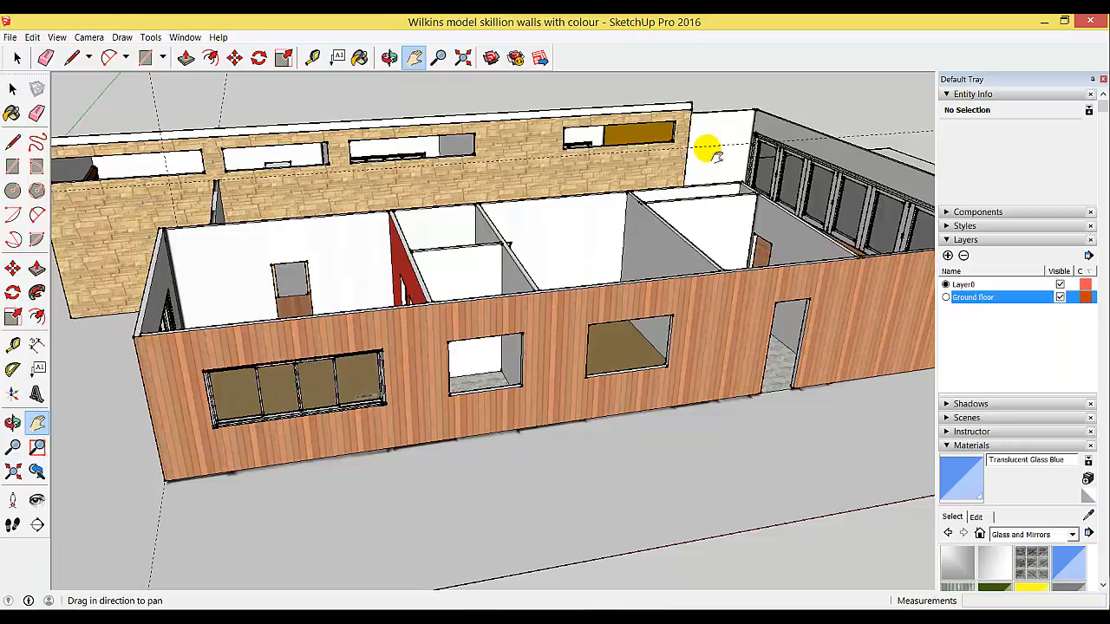
pyautogui.click(73, 61)
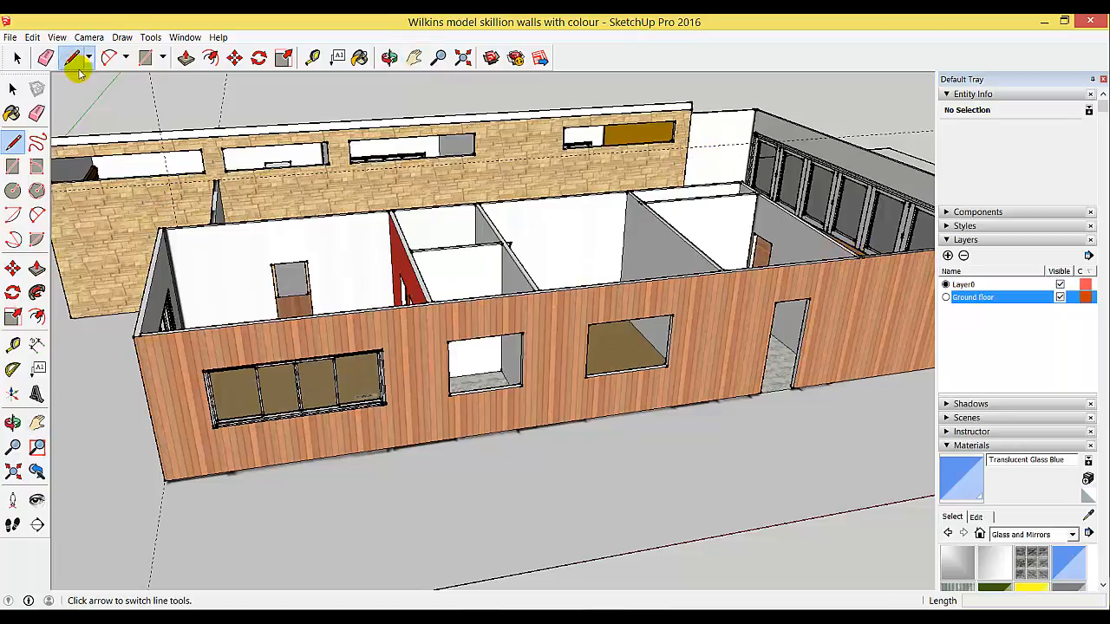
pyautogui.click(170, 185)
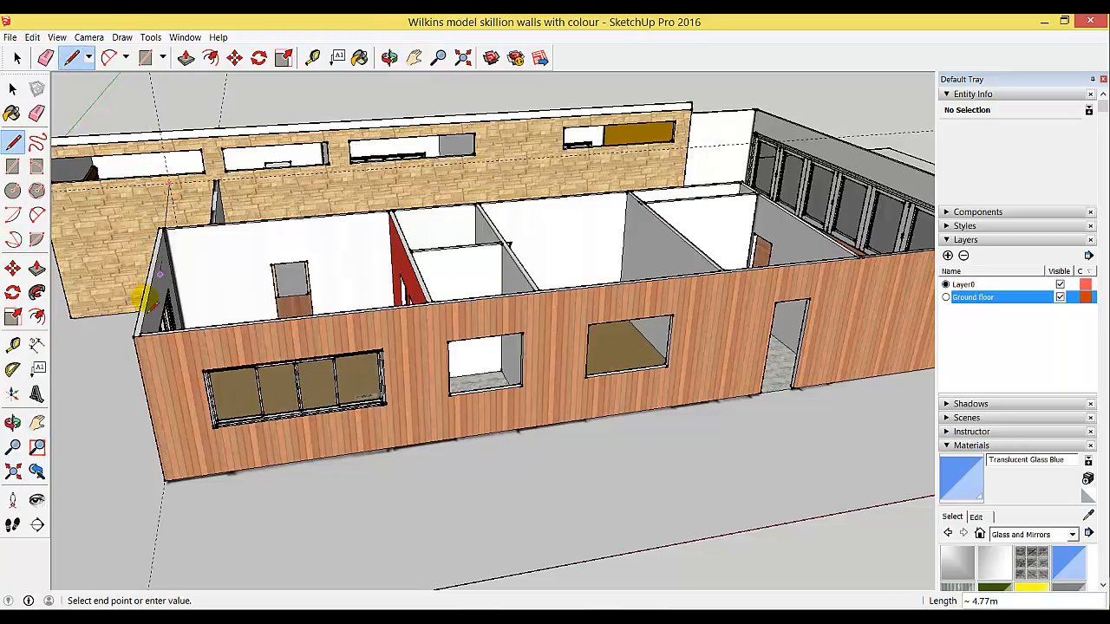
pyautogui.click(134, 340)
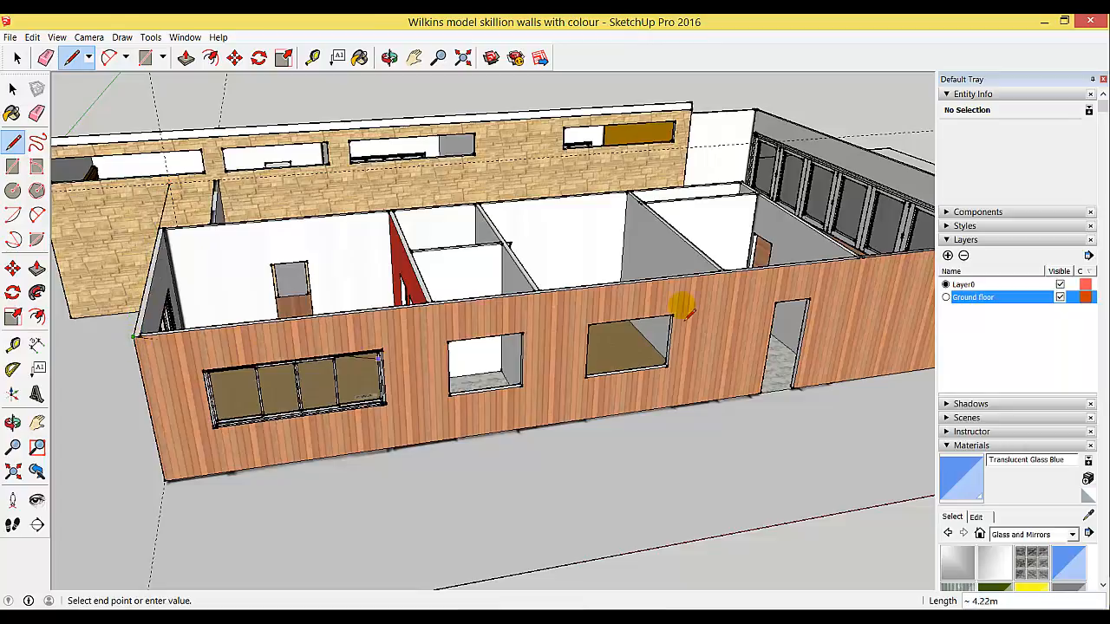
# Step: Trace the roof outline along the timber wall, up to the tall stone wall's rear end and back to the guide intersection, closing the face
pyautogui.scroll(4, 871, 272)
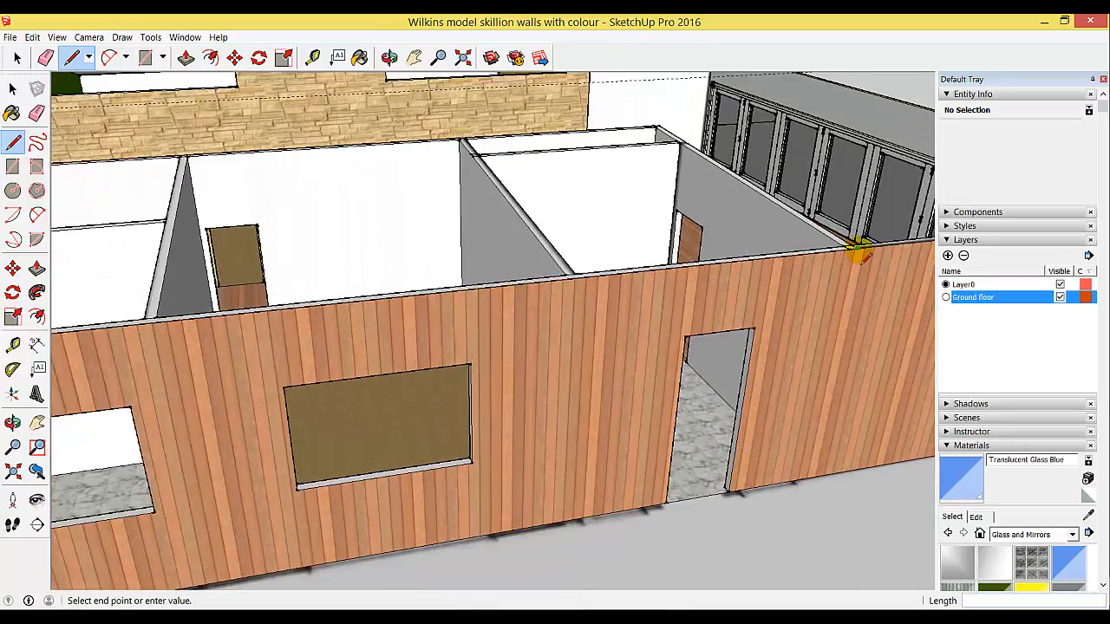
pyautogui.scroll(-4, 861, 252)
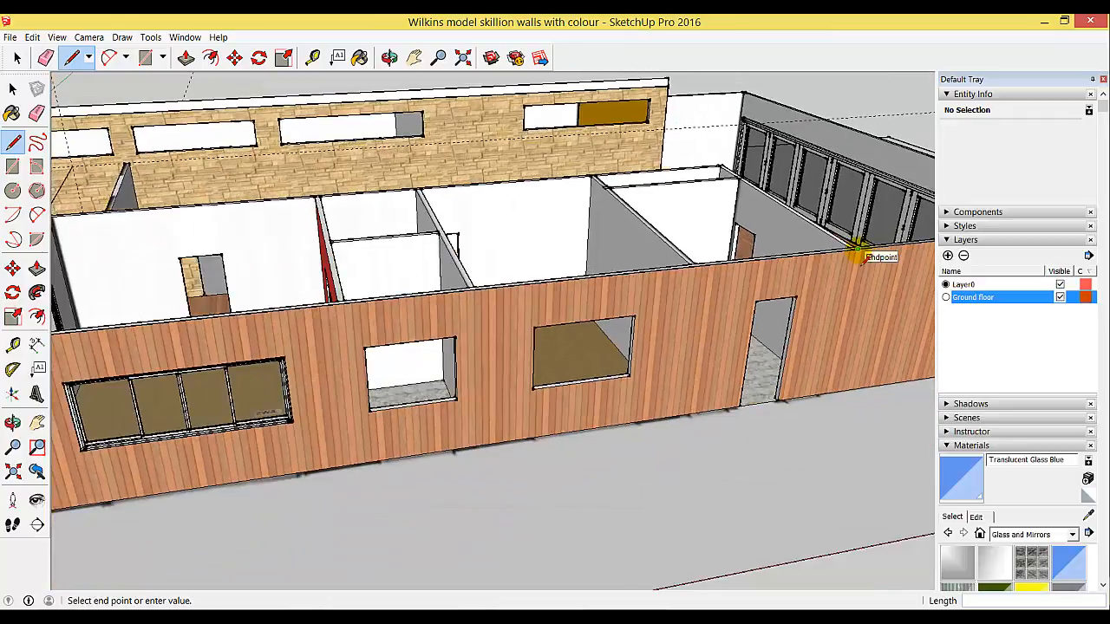
pyautogui.click(665, 131)
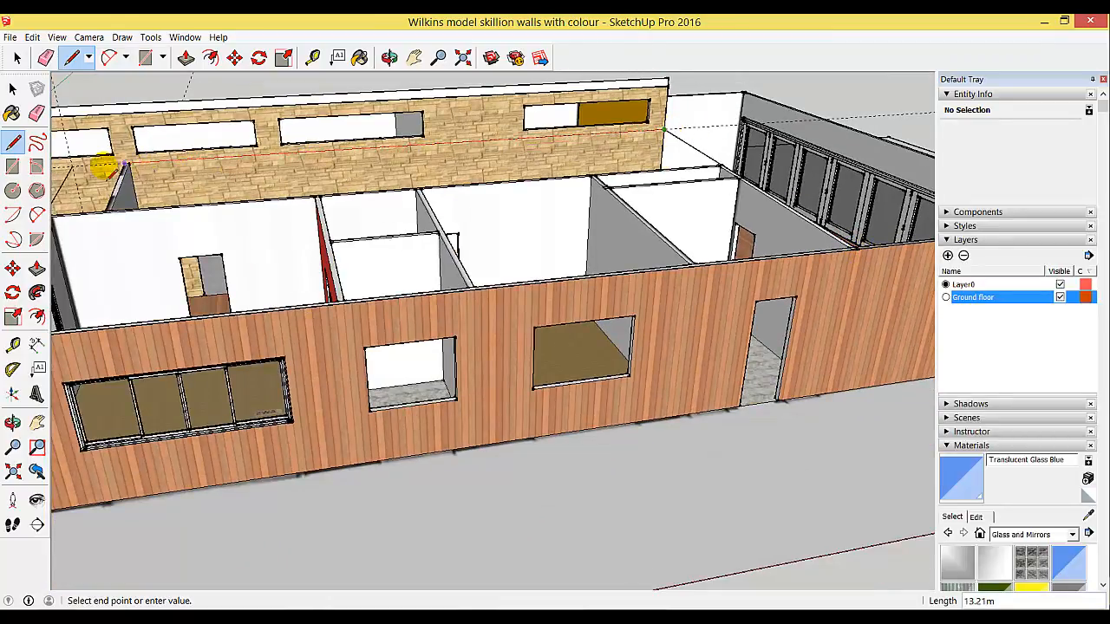
pyautogui.click(76, 169)
pyautogui.scroll(-4, 351, 364)
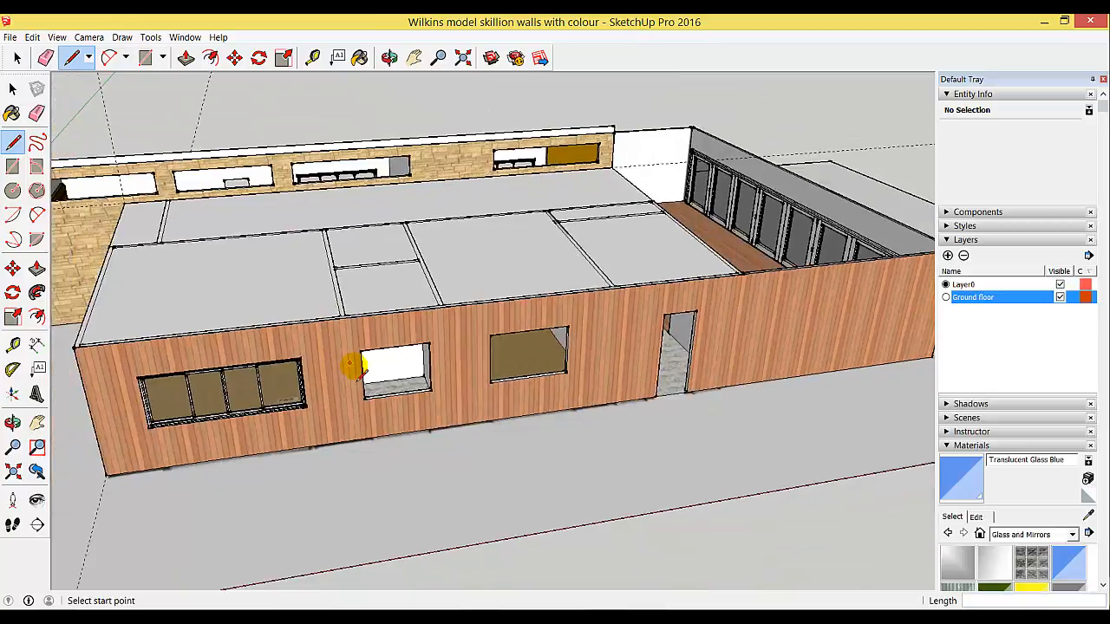
# Step: Push/Pull the sloping roof face over the timber-clad wing upward to a thickness of 0.20 m
pyautogui.click(186, 57)
pyautogui.moveTo(251, 308); pyautogui.dragTo(250, 293)
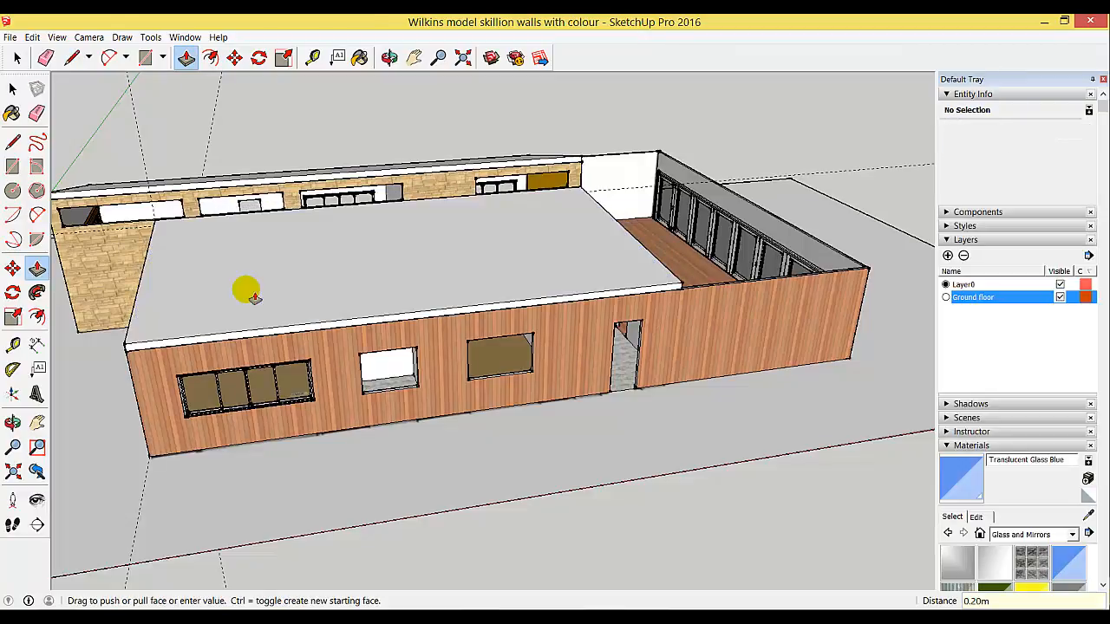
# Step: Trace the top edges of the rear glazed section's walls and close the flat roof face with a 14.19 m line along its inner side
pyautogui.click(388, 58)
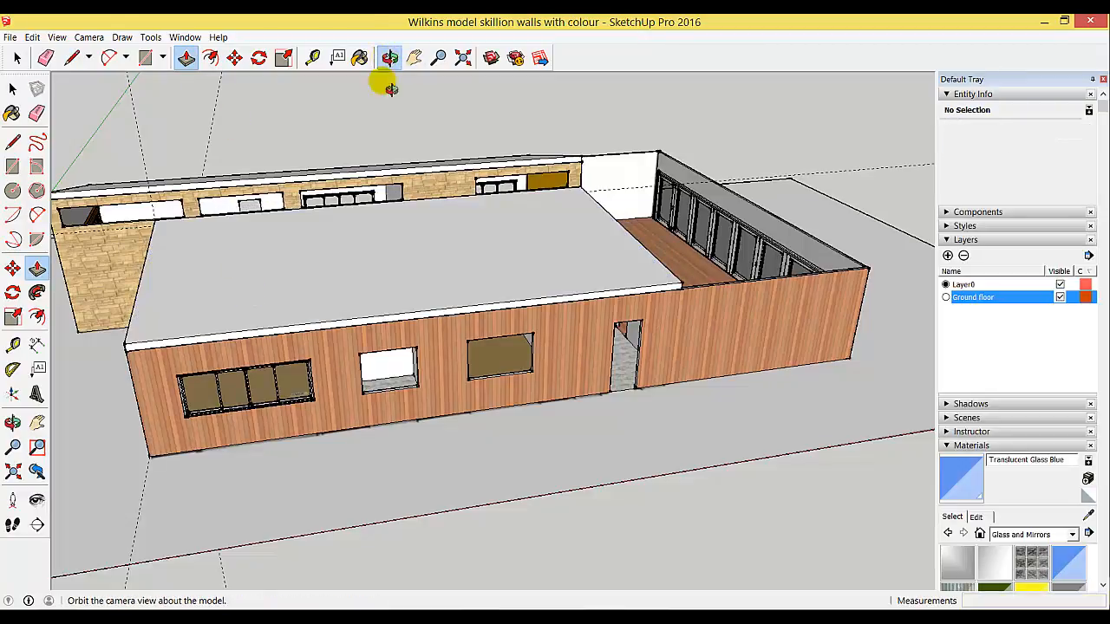
pyautogui.moveTo(260, 233); pyautogui.dragTo(258, 300)
pyautogui.moveTo(430, 264); pyautogui.dragTo(412, 162)
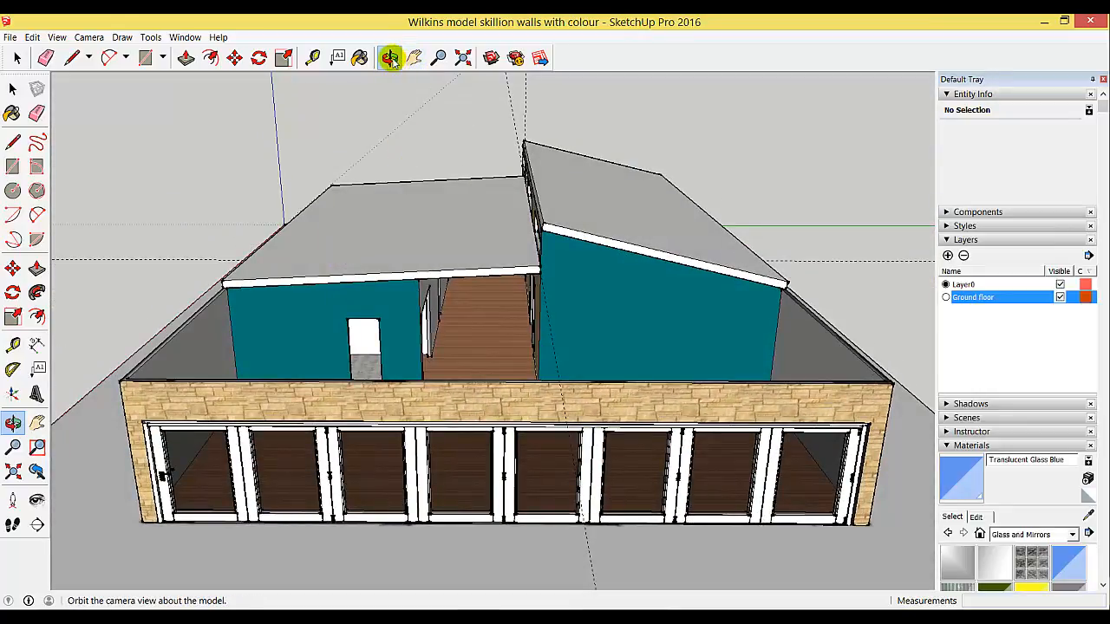
pyautogui.scroll(3, 433, 333)
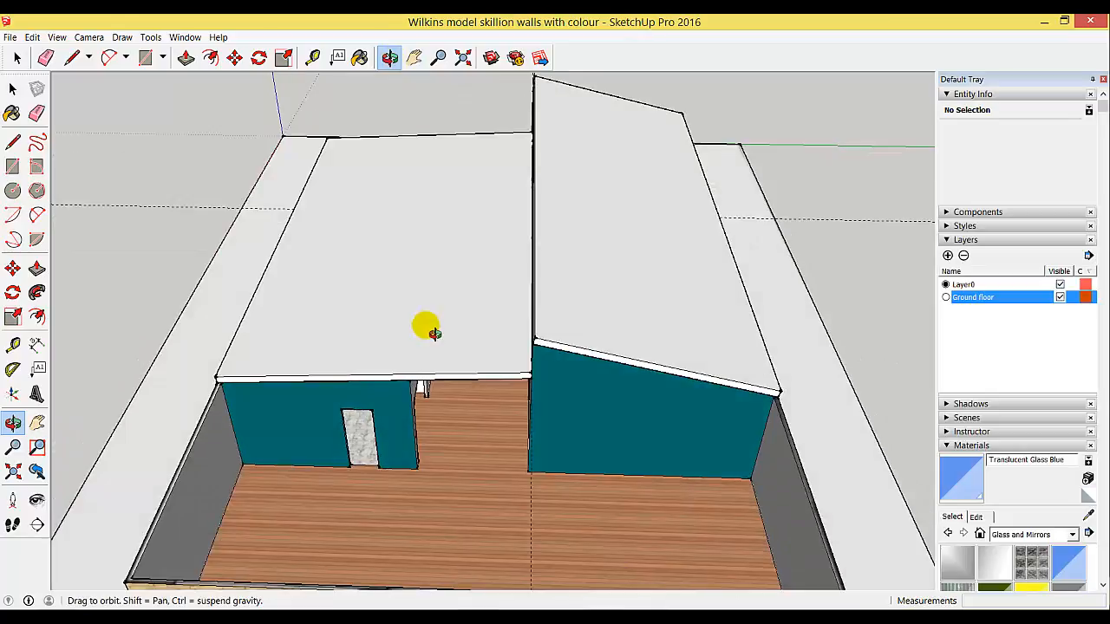
pyautogui.click(413, 58)
pyautogui.moveTo(468, 455); pyautogui.dragTo(486, 383)
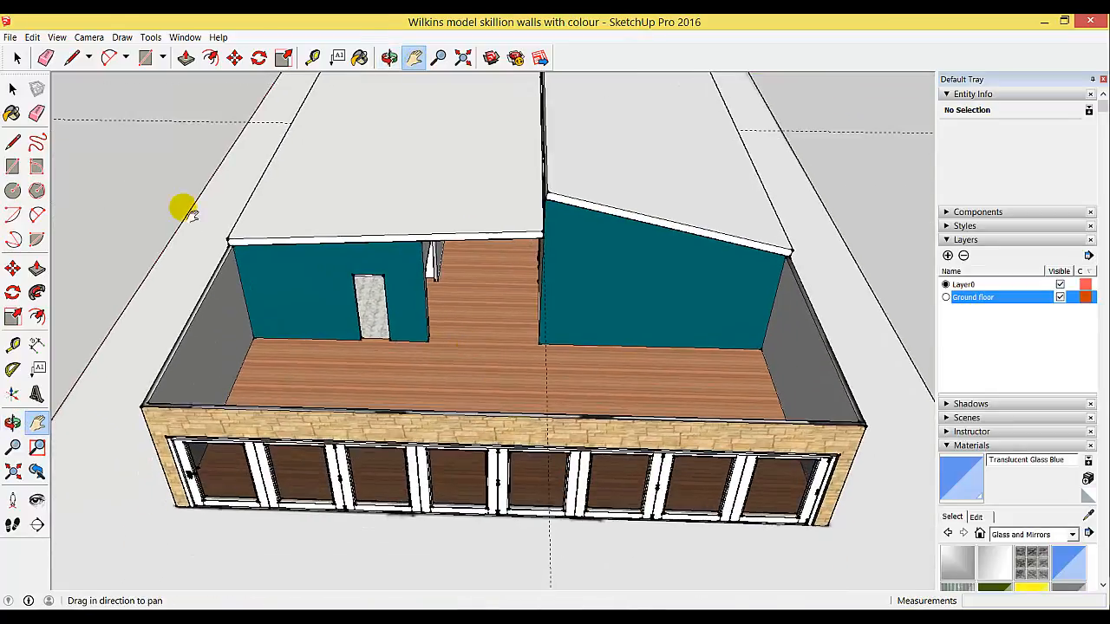
pyautogui.click(72, 58)
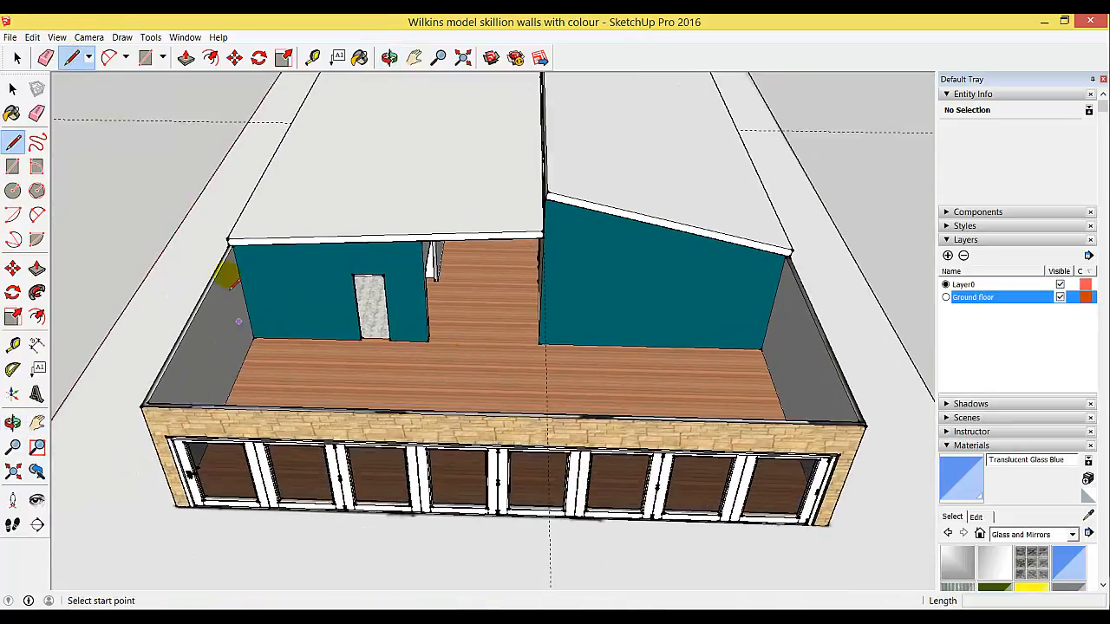
pyautogui.scroll(1, 224, 309)
pyautogui.scroll(1, 227, 233)
pyautogui.click(229, 231)
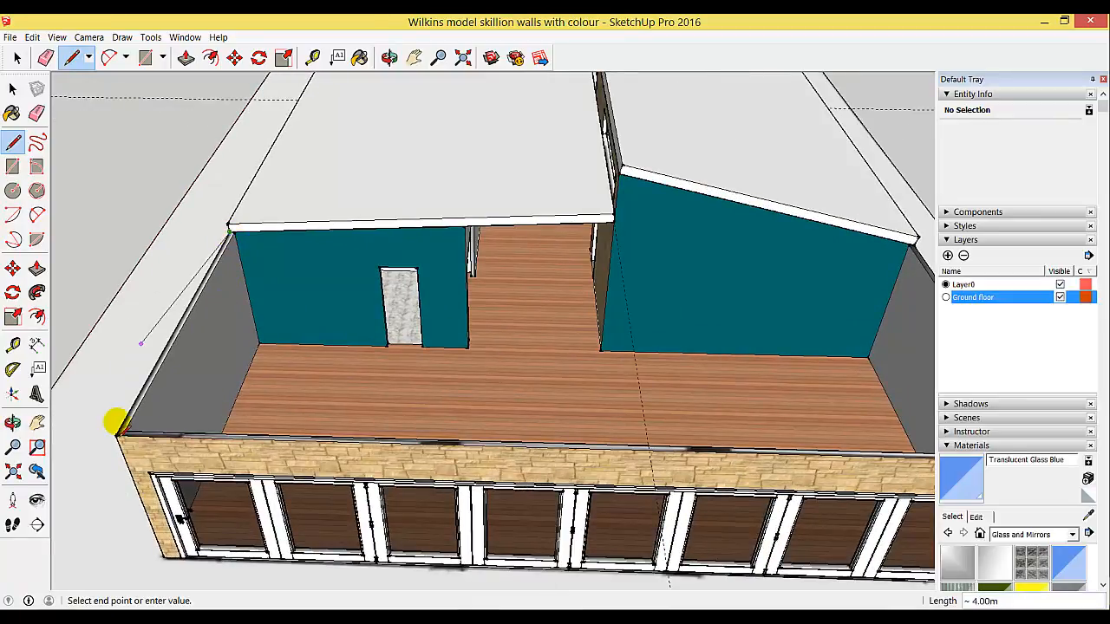
pyautogui.scroll(-3, 117, 436)
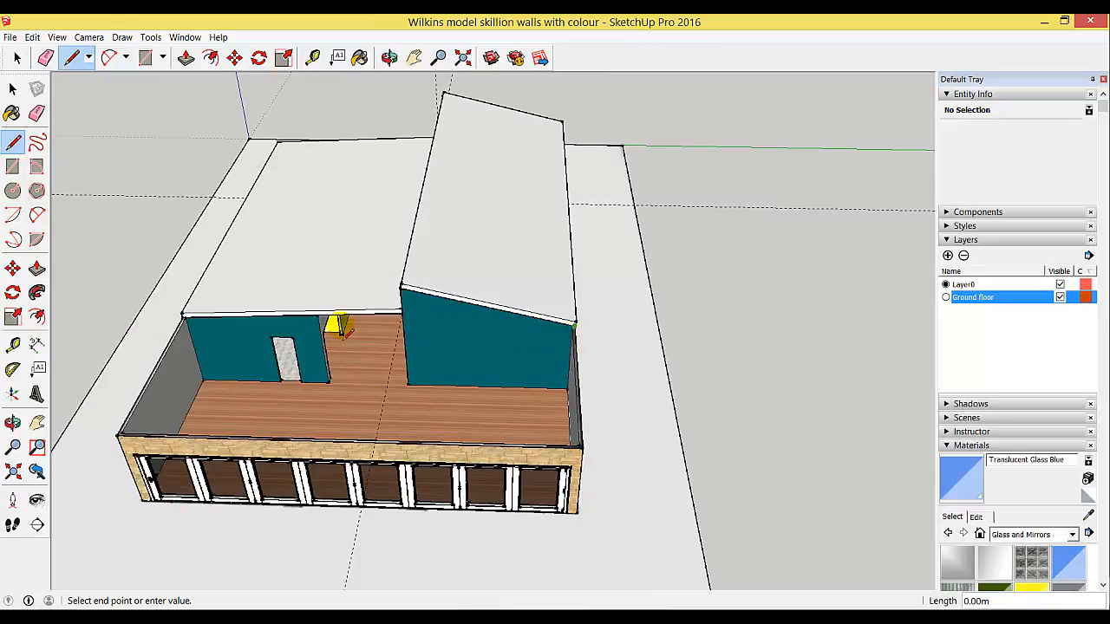
pyautogui.click(182, 318)
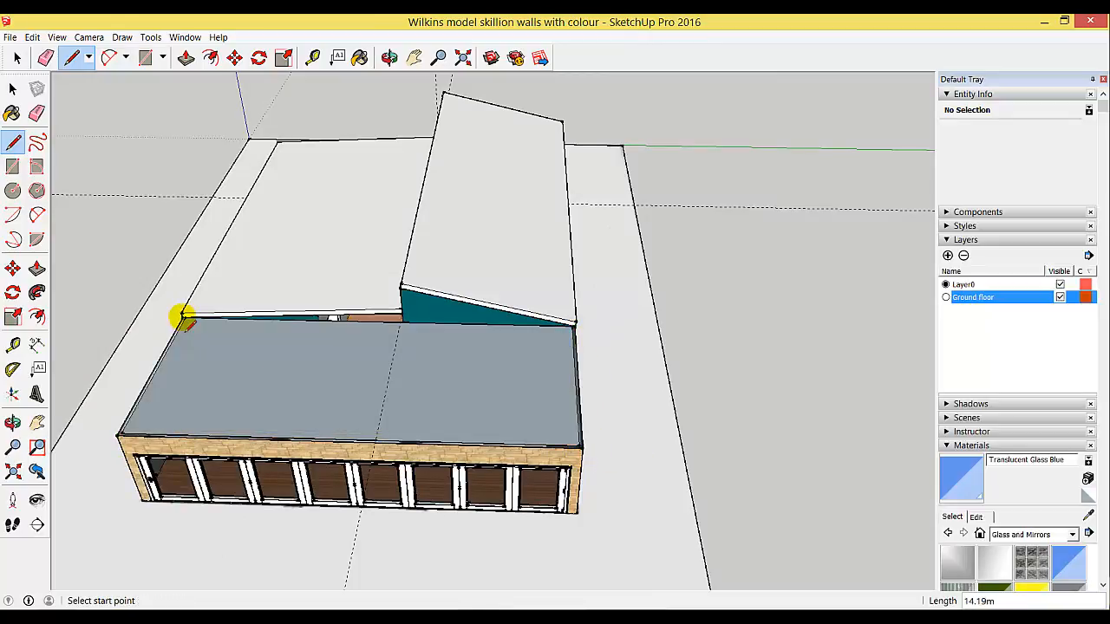
# Step: Push/Pull the flat roof face over the rear glazed section upward by 0.2 m
pyautogui.click(186, 57)
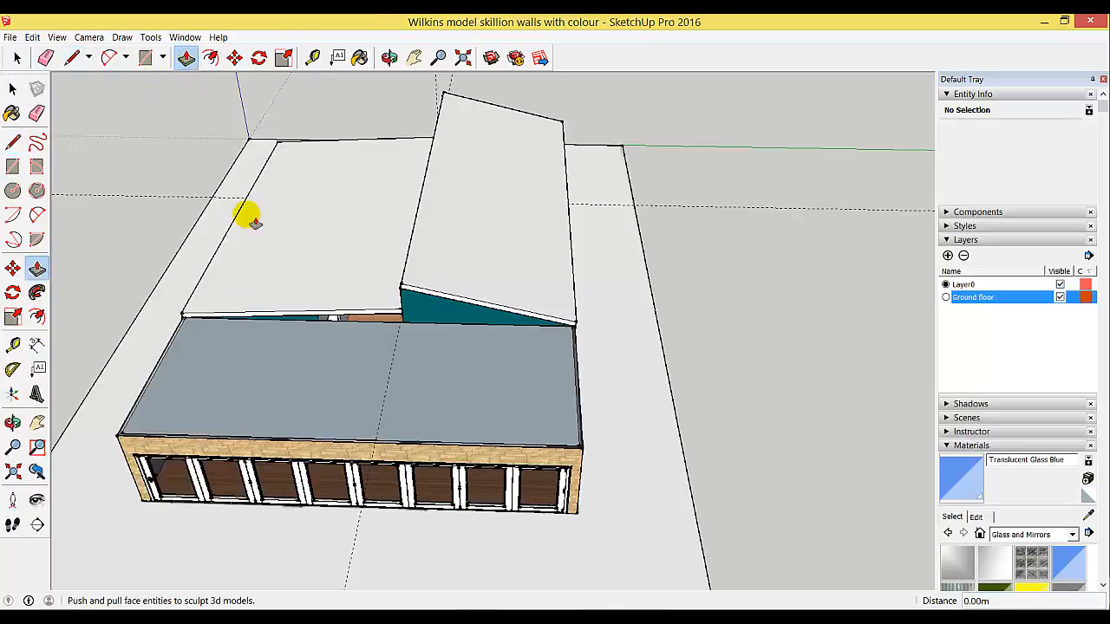
pyautogui.click(326, 392)
pyautogui.click(334, 390)
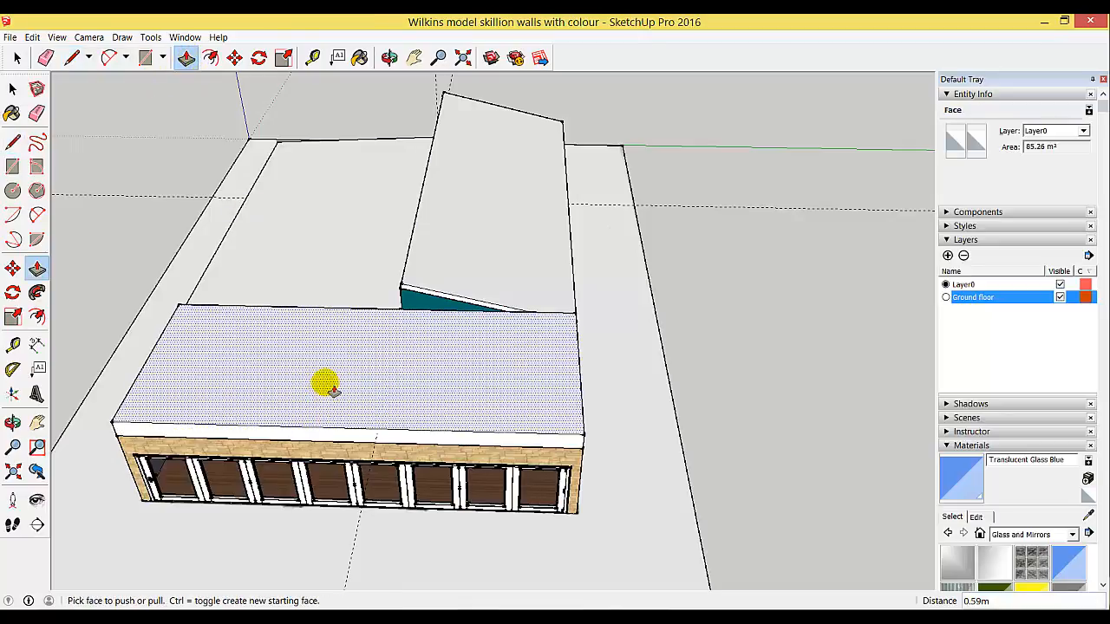
pyautogui.write('.2')
pyautogui.press('Return')
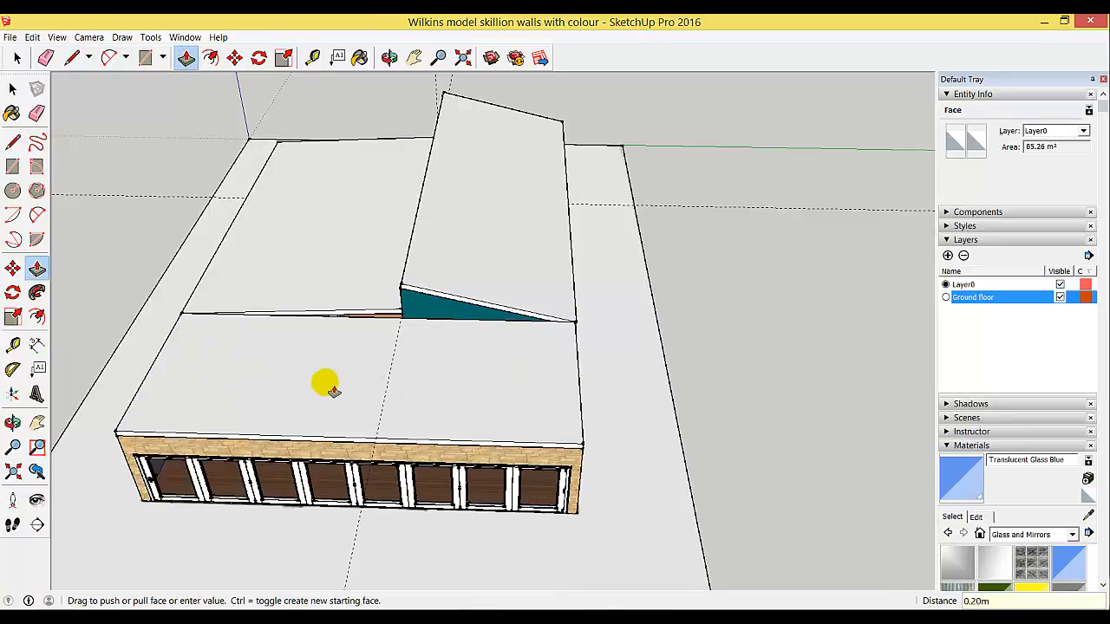
# Step: Hide the Ground floor layer to isolate the roof slabs
pyautogui.click(389, 57)
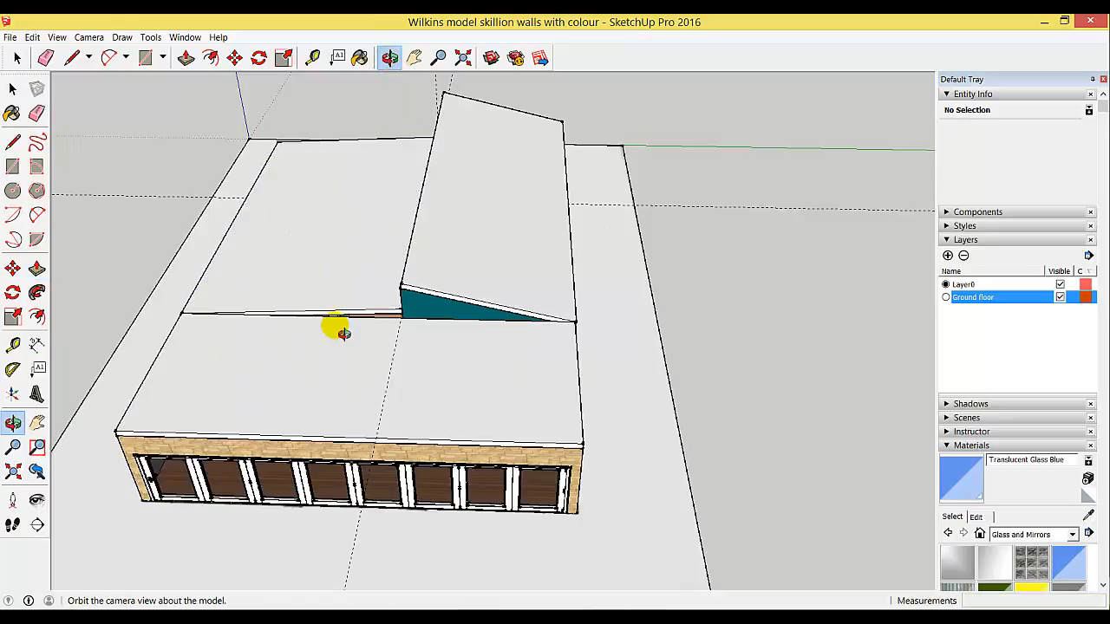
pyautogui.moveTo(335, 320); pyautogui.dragTo(286, 314)
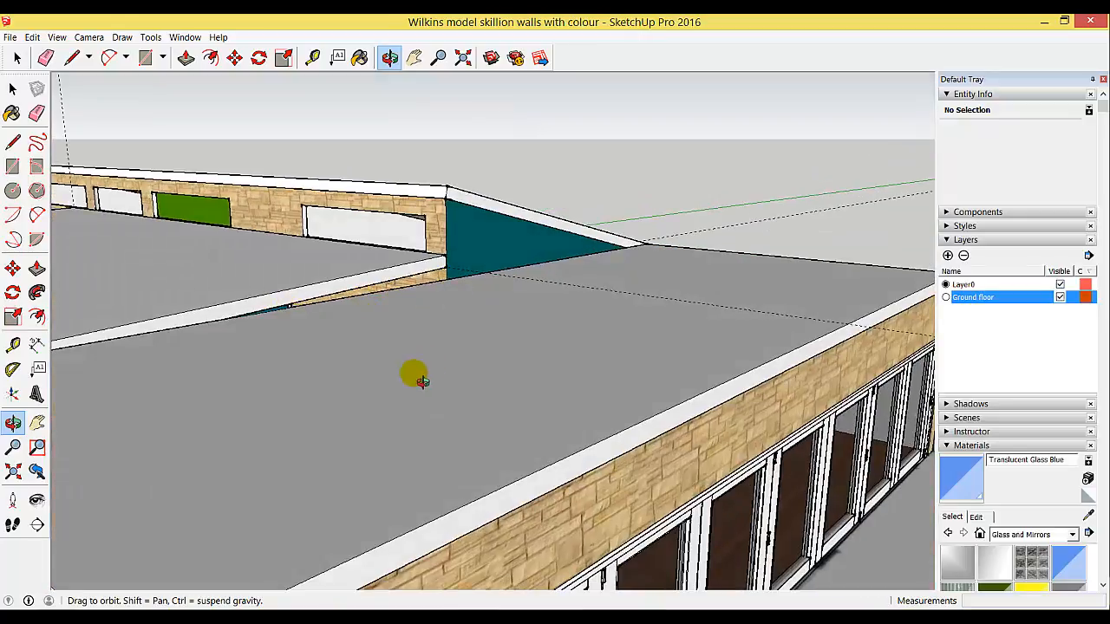
pyautogui.scroll(-5, 401, 389)
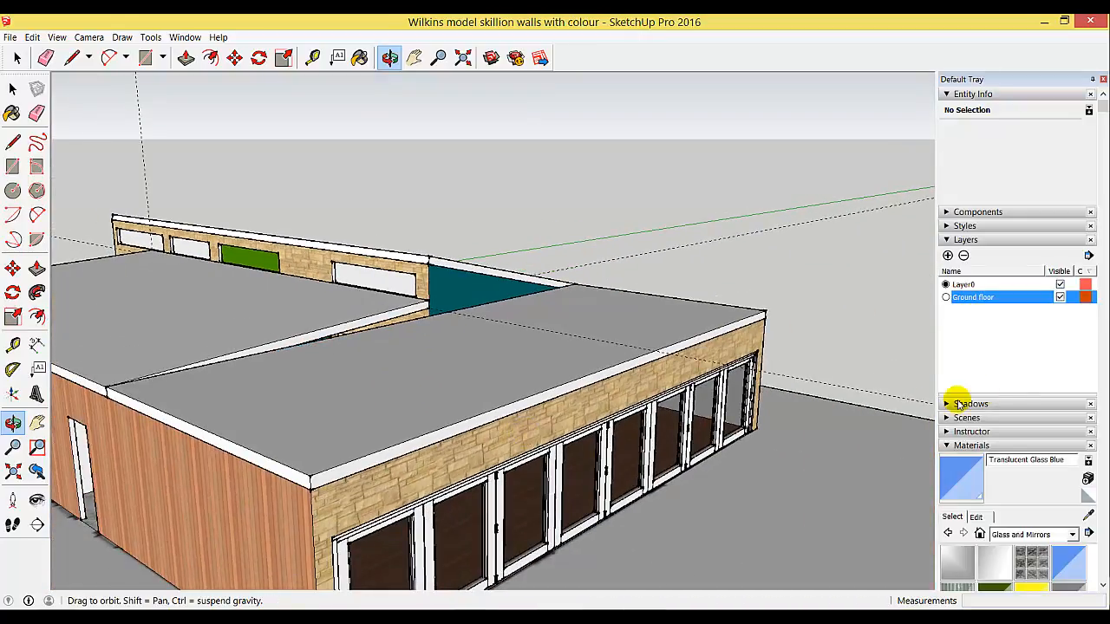
pyautogui.click(1060, 298)
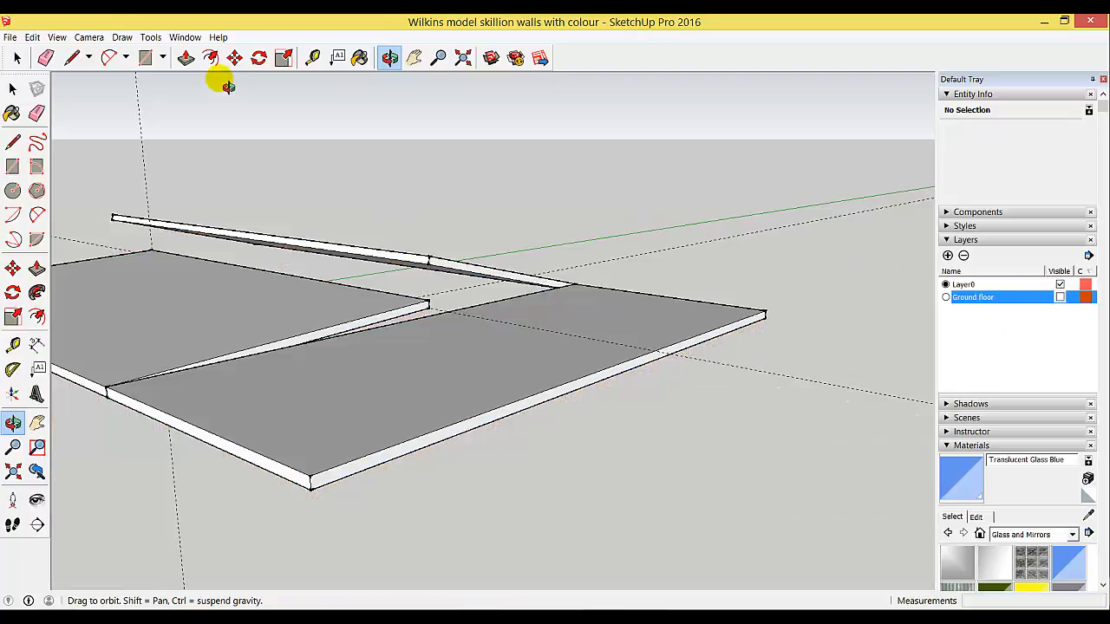
# Step: Close the triangular gap between the timber-clad wing's roof slab and the flat roof with lines, and show the Ground floor layer
pyautogui.click(71, 57)
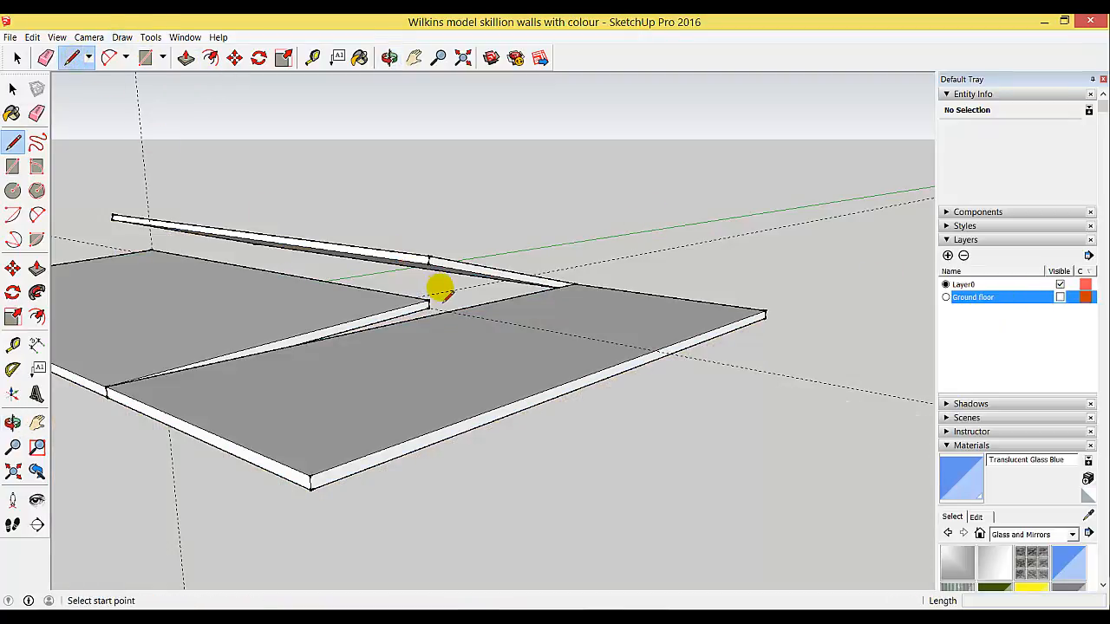
pyautogui.scroll(3, 441, 290)
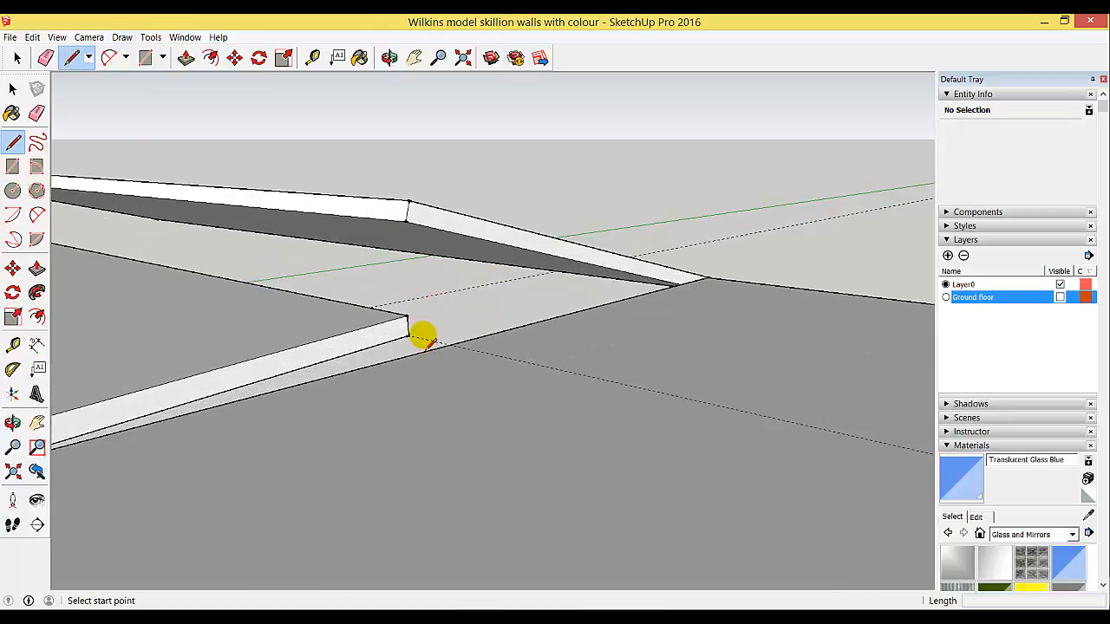
pyautogui.scroll(-3, 423, 336)
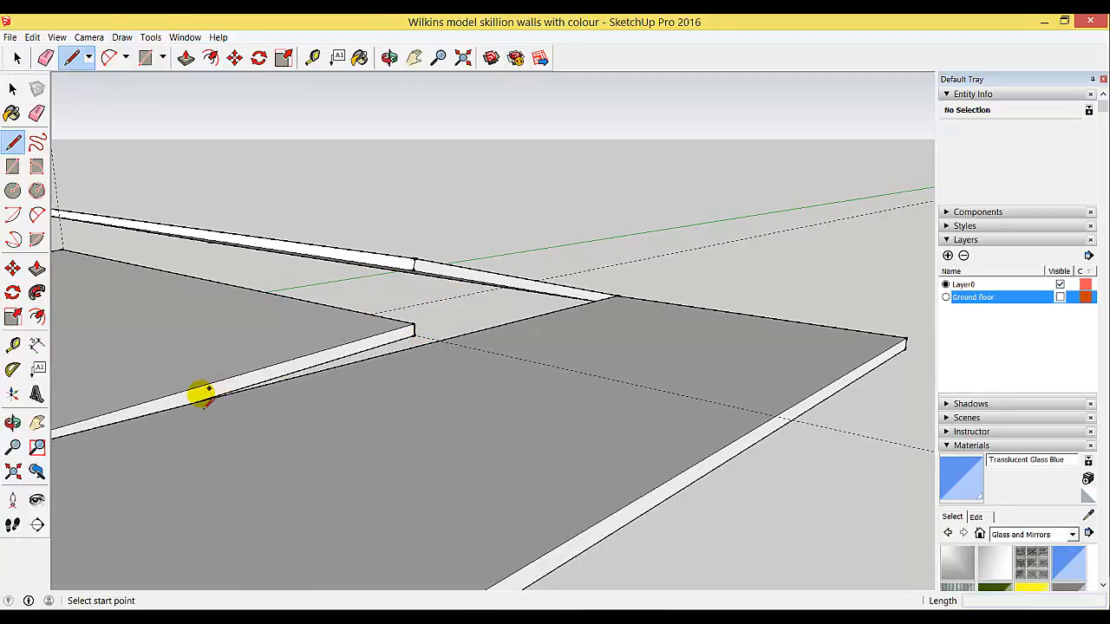
pyautogui.click(196, 403)
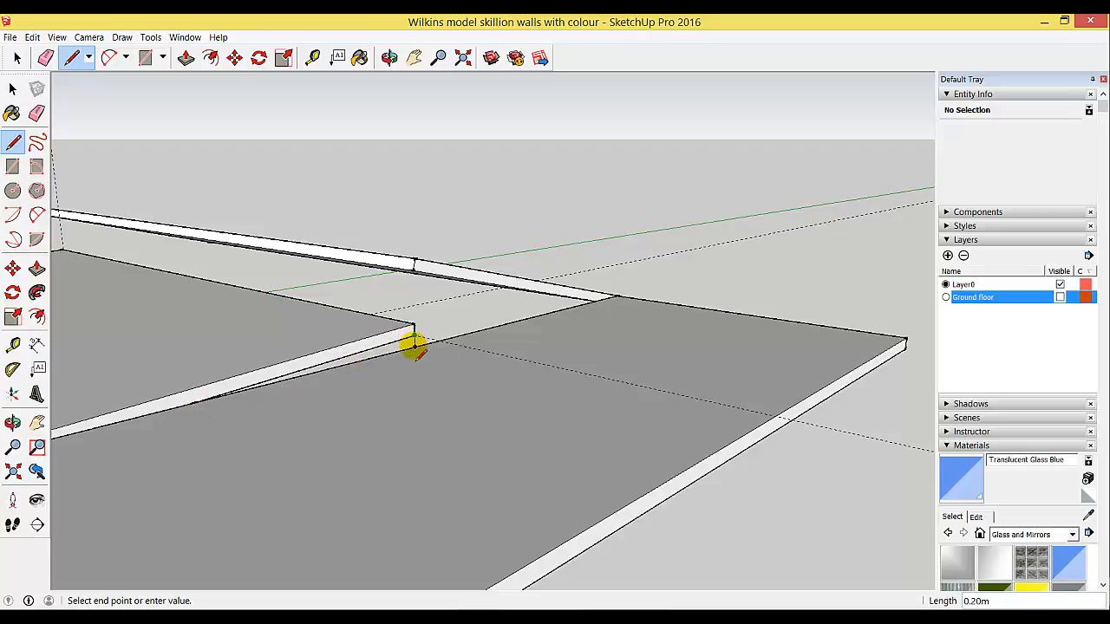
pyautogui.click(196, 403)
pyautogui.scroll(-2, 389, 347)
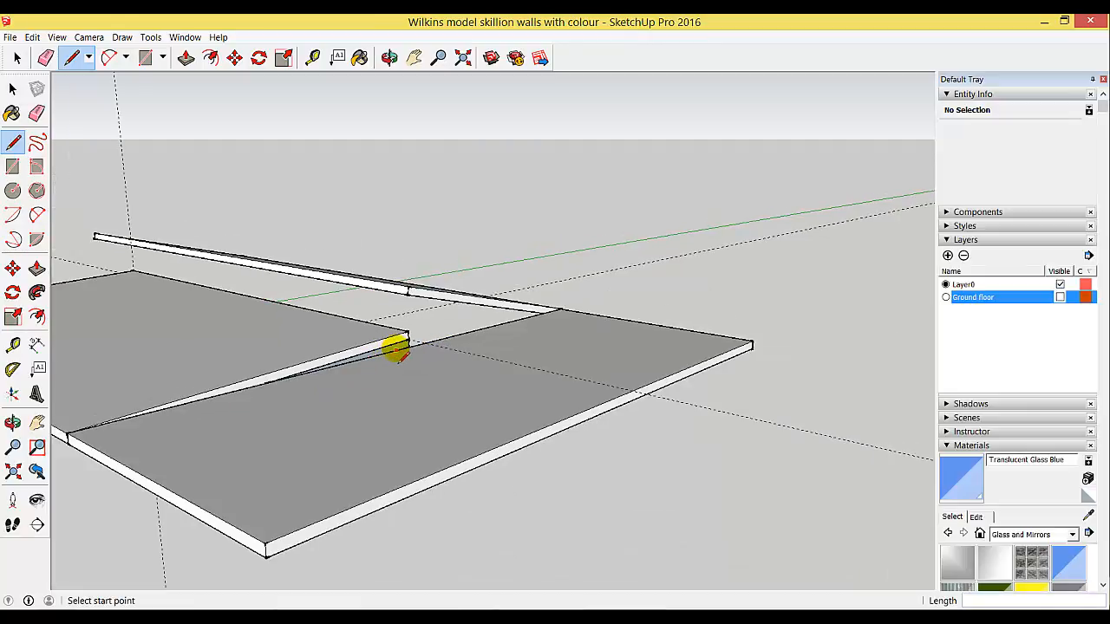
pyautogui.click(1060, 296)
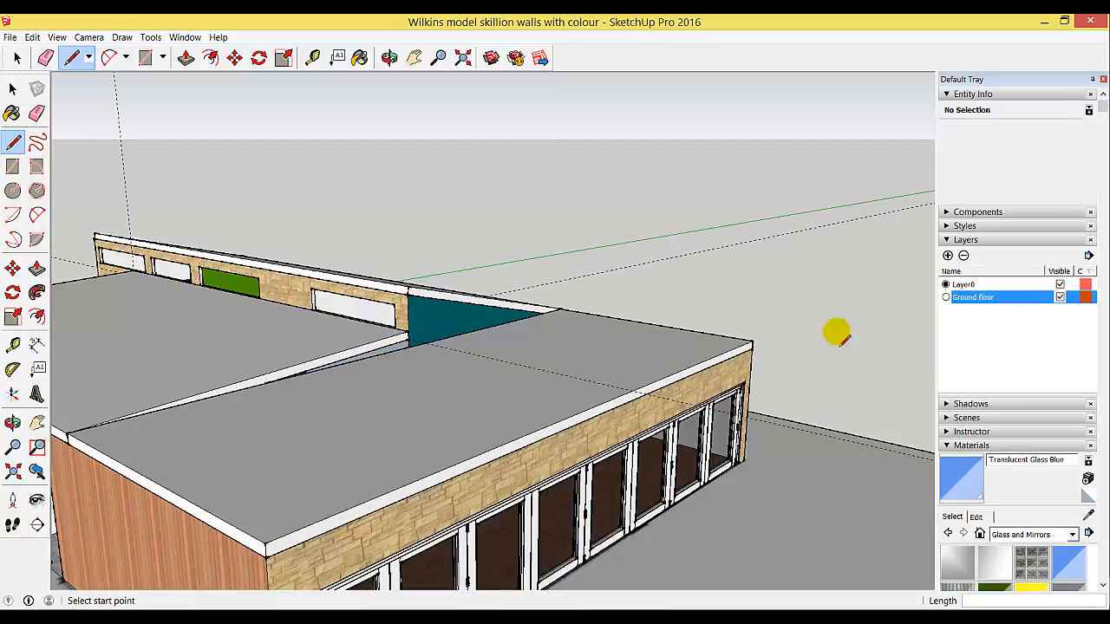
# Step: Push/Pull the roof fascia along the timber-clad wing's long outer wall outward by 0.50 m to form an eave
pyautogui.click(389, 57)
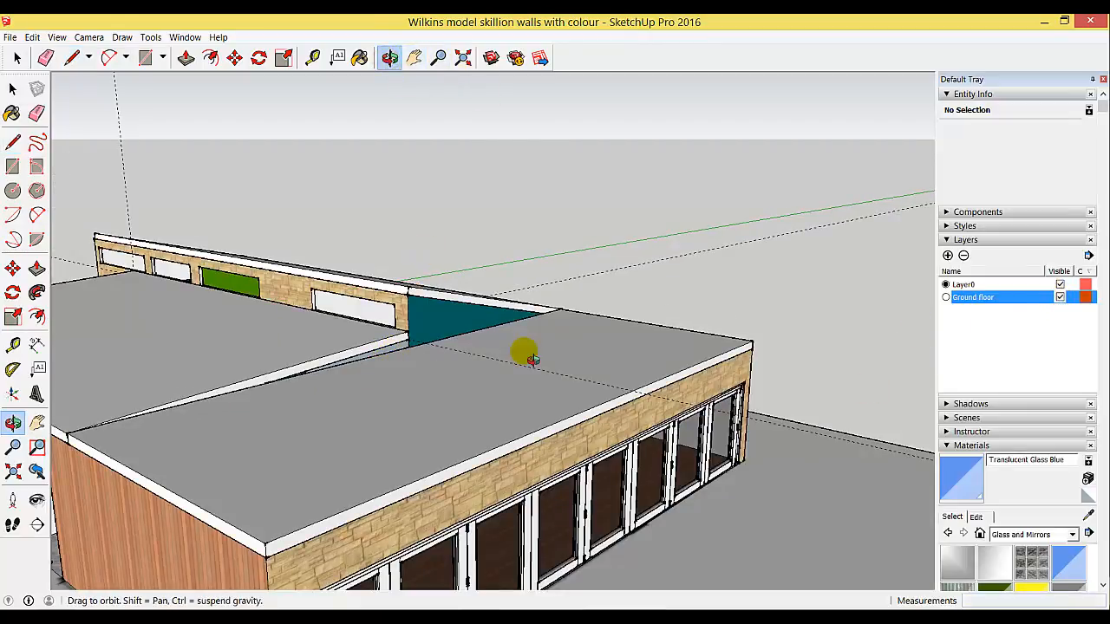
pyautogui.moveTo(523, 352); pyautogui.dragTo(447, 379)
pyautogui.scroll(-5, 448, 380)
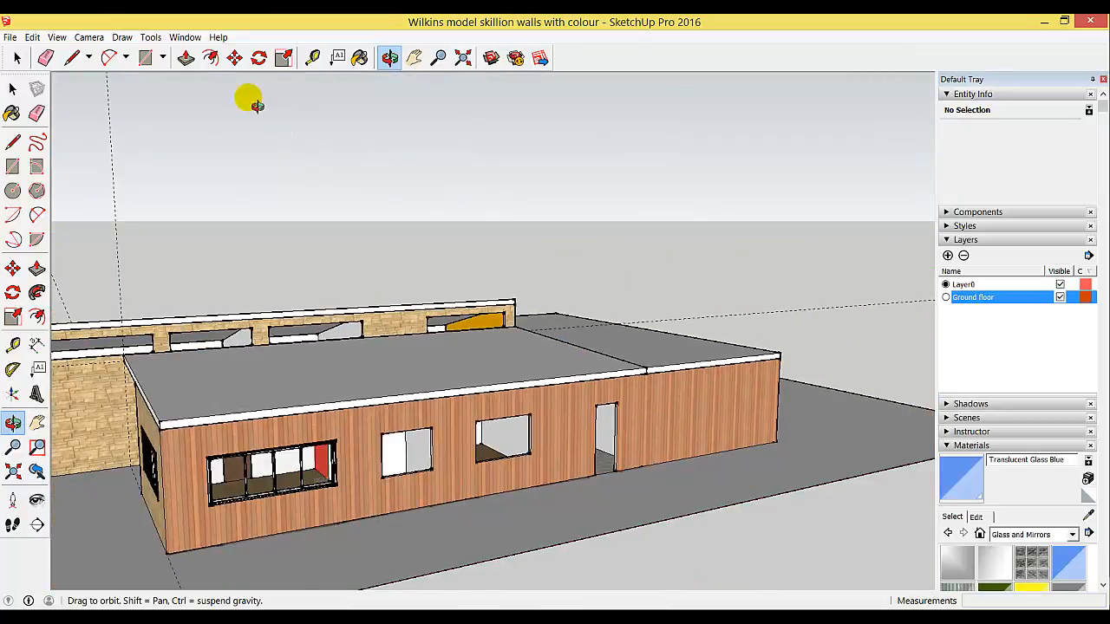
pyautogui.click(186, 57)
pyautogui.moveTo(235, 416); pyautogui.dragTo(263, 438)
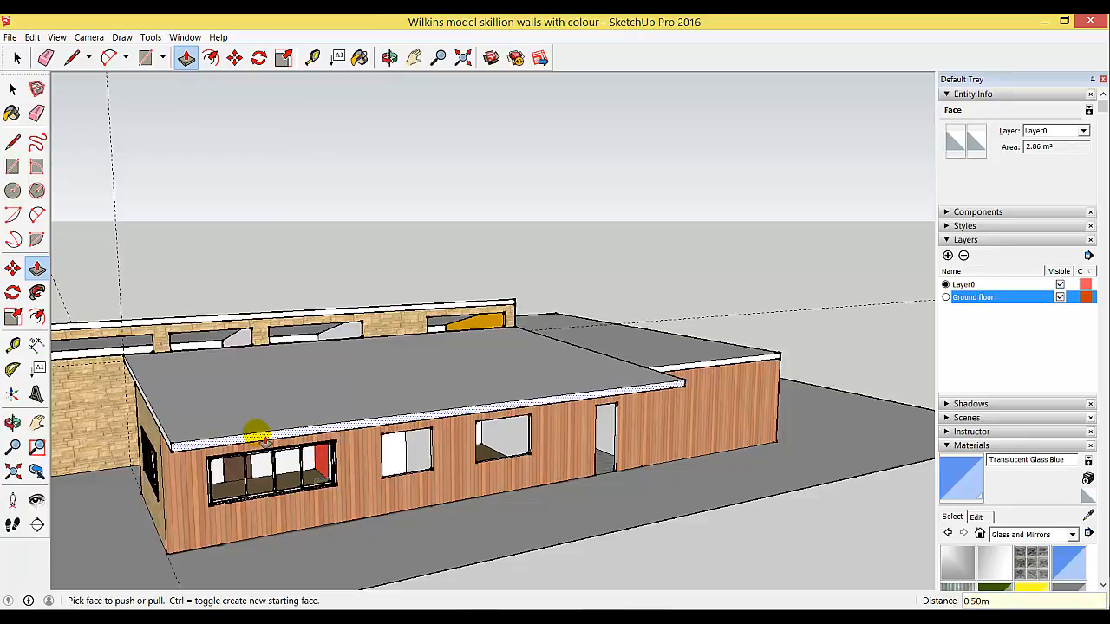
pyautogui.hotkey('ctrl', 'z')
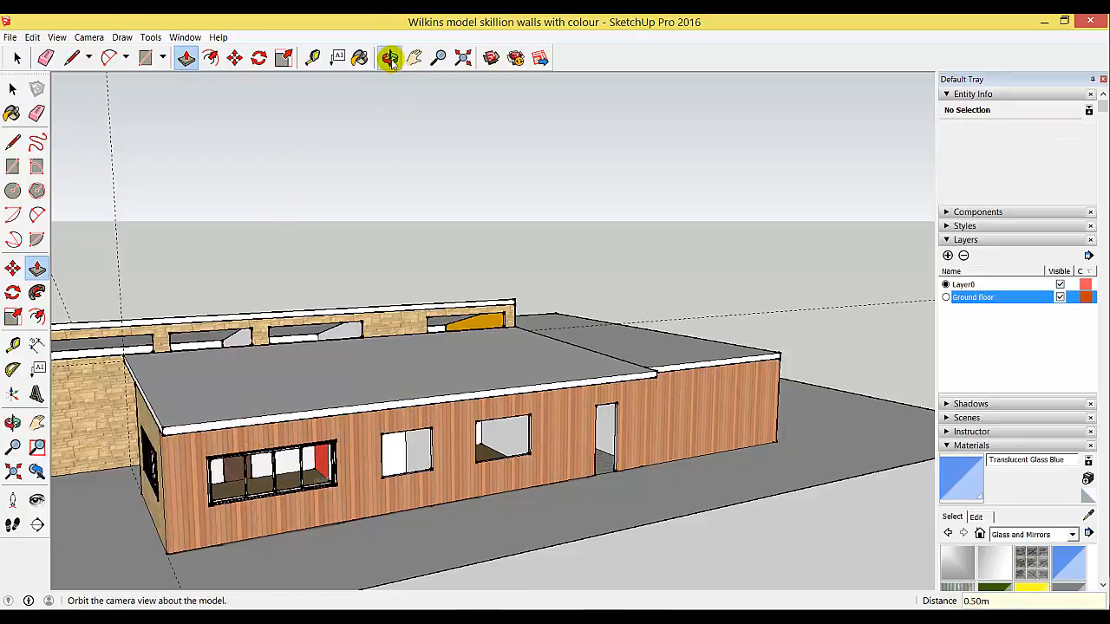
# Step: Push/Pull the low-side roof fascia above the horizontally boarded garage-side wall outward by 0.5 m
pyautogui.click(390, 58)
pyautogui.moveTo(161, 385); pyautogui.dragTo(436, 429)
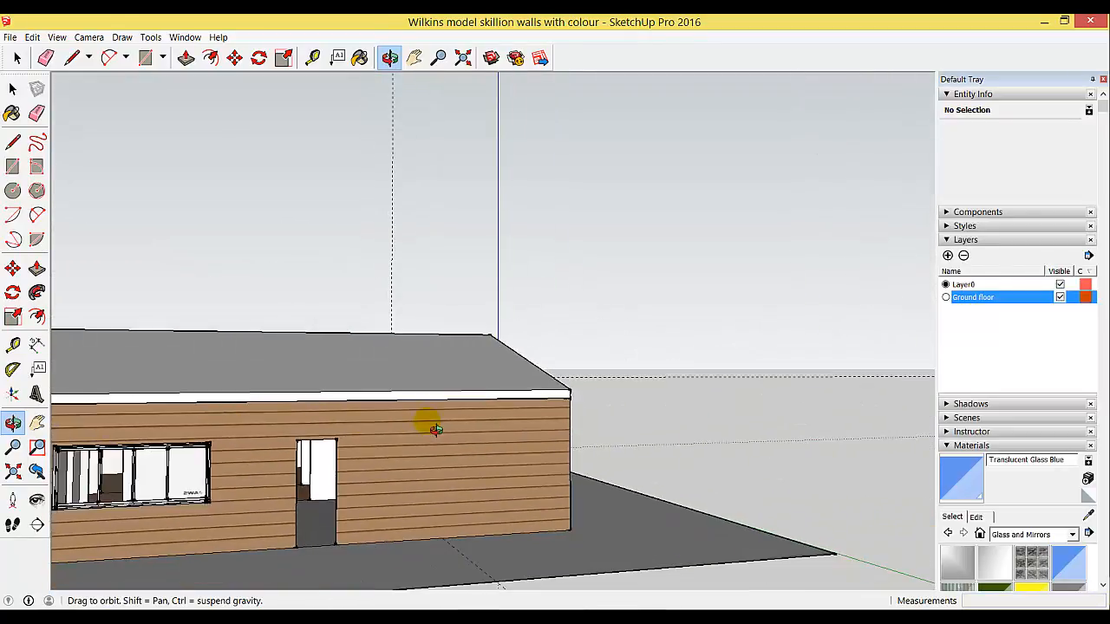
pyautogui.click(185, 58)
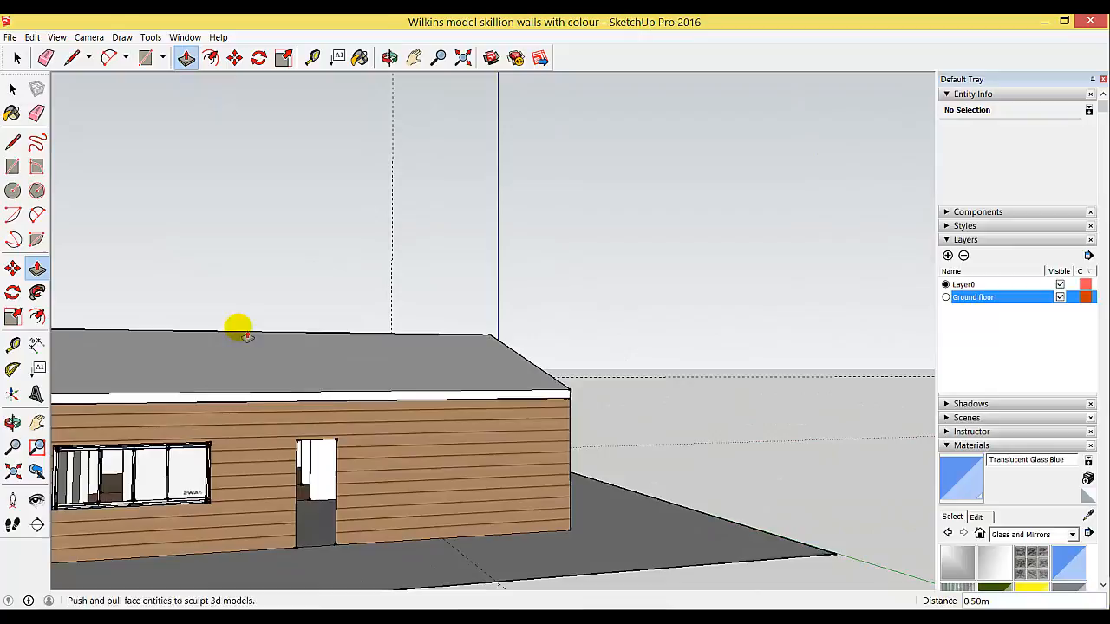
pyautogui.click(251, 406)
pyautogui.click(257, 416)
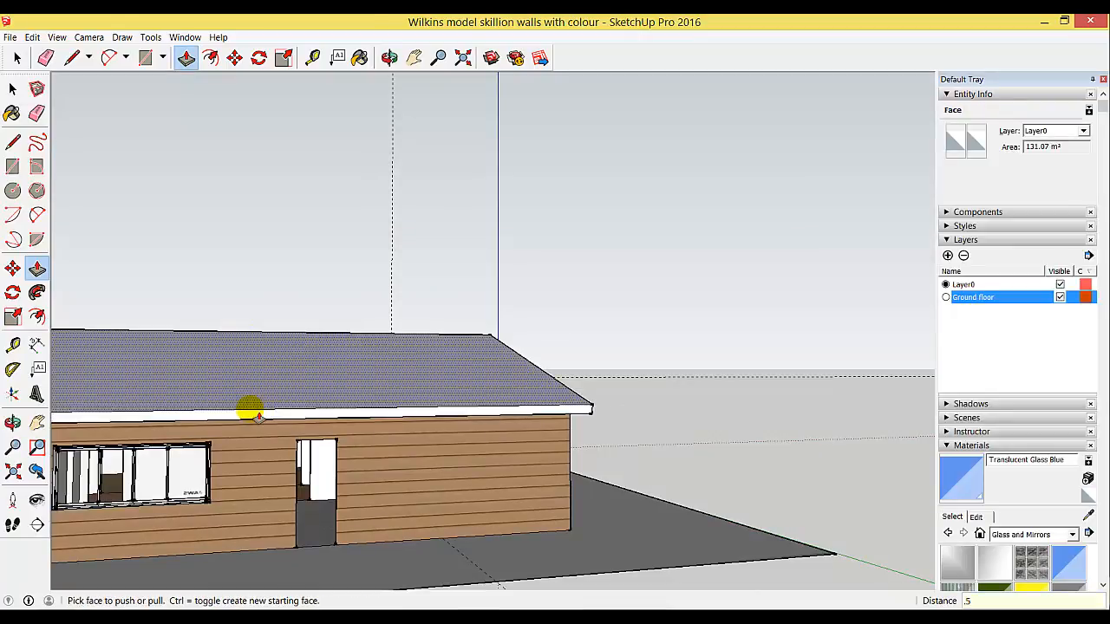
pyautogui.click(257, 416)
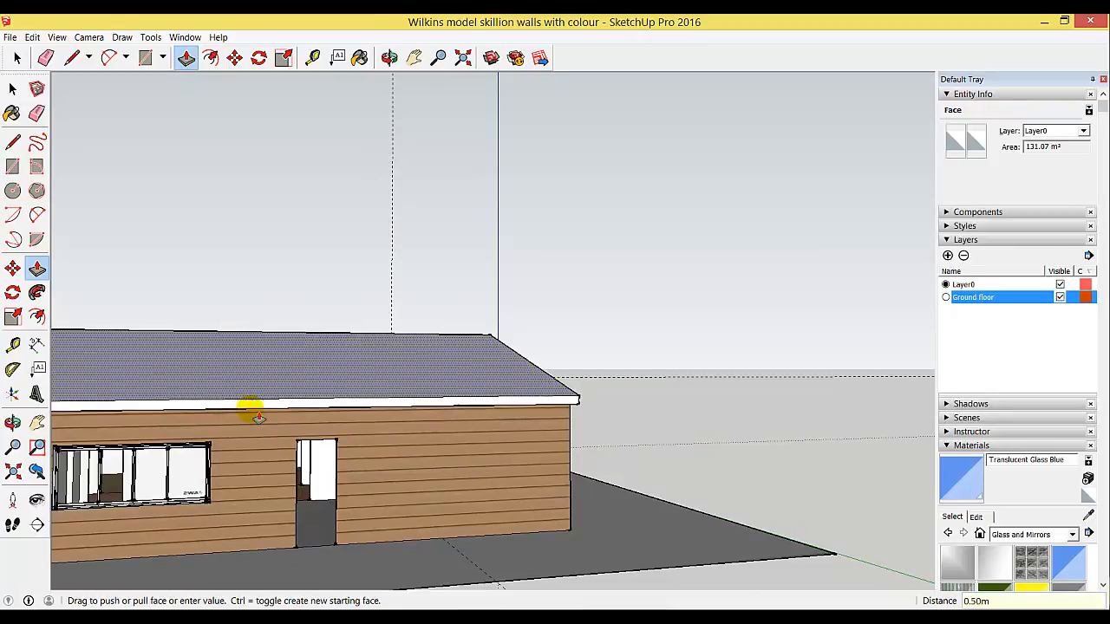
# Step: Push/Pull the garage roof's front fascia outward past the wall and extend the front fascia above the entrance door by 0.5 m
pyautogui.click(389, 57)
pyautogui.moveTo(595, 315); pyautogui.dragTo(127, 422)
pyautogui.moveTo(427, 431); pyautogui.dragTo(221, 102)
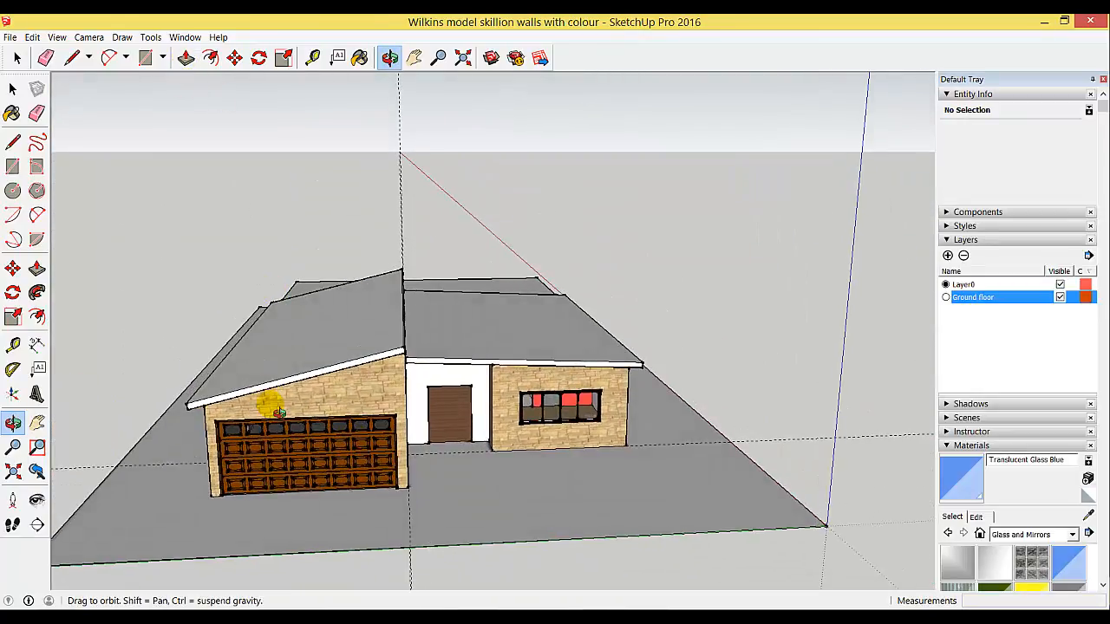
pyautogui.click(185, 58)
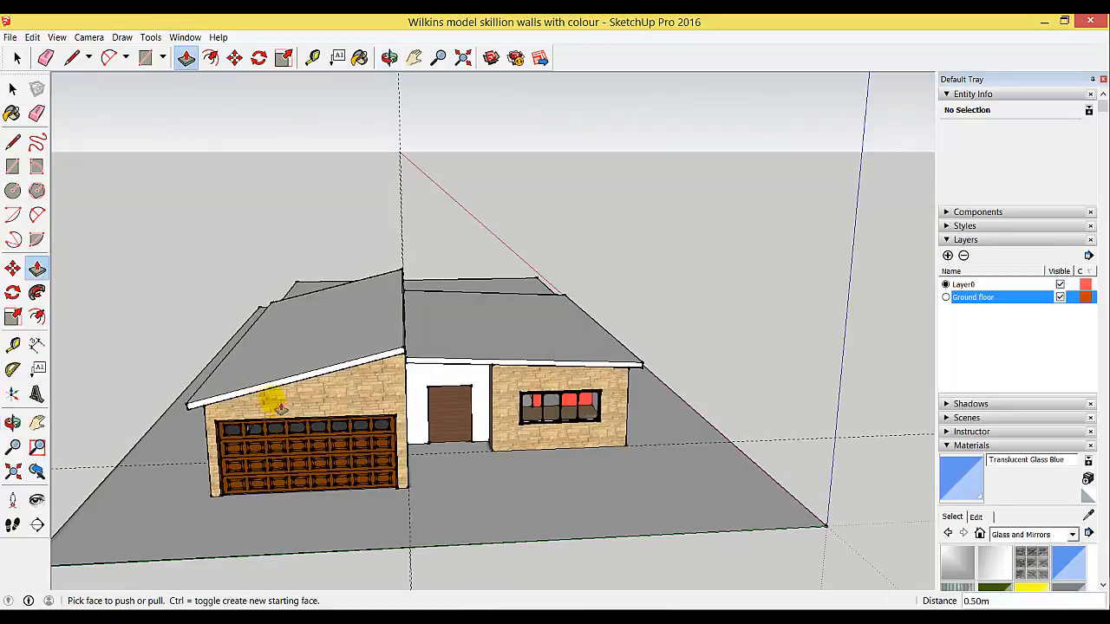
pyautogui.moveTo(271, 394)
pyautogui.mouseDown()
pyautogui.moveTo(260, 384)
pyautogui.moveTo(265, 405)
pyautogui.mouseUp()
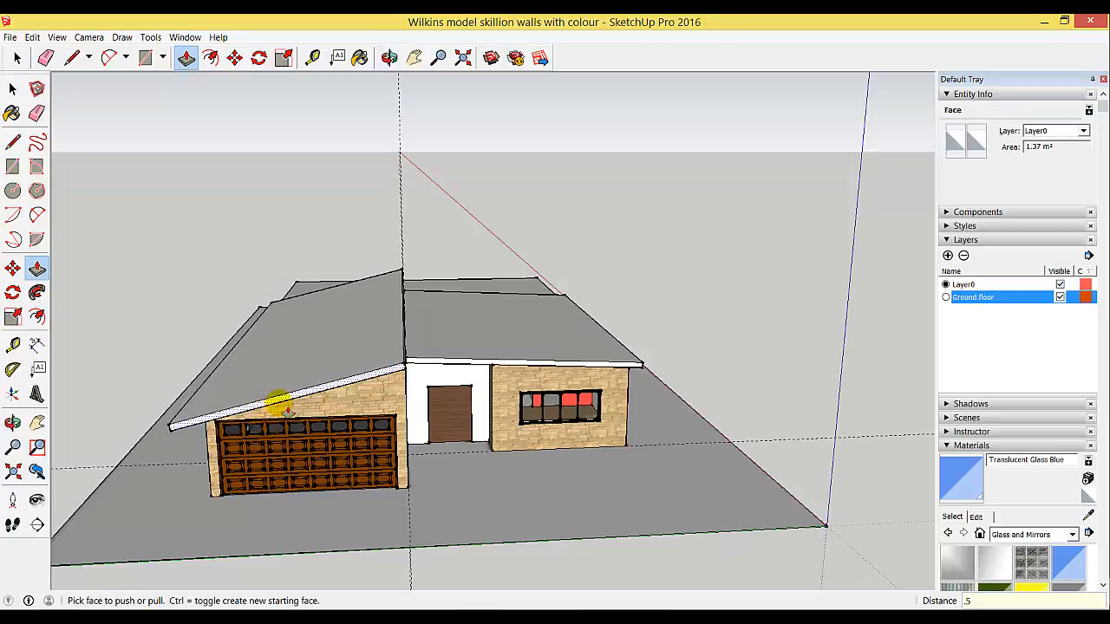
pyautogui.moveTo(445, 362); pyautogui.dragTo(451, 379)
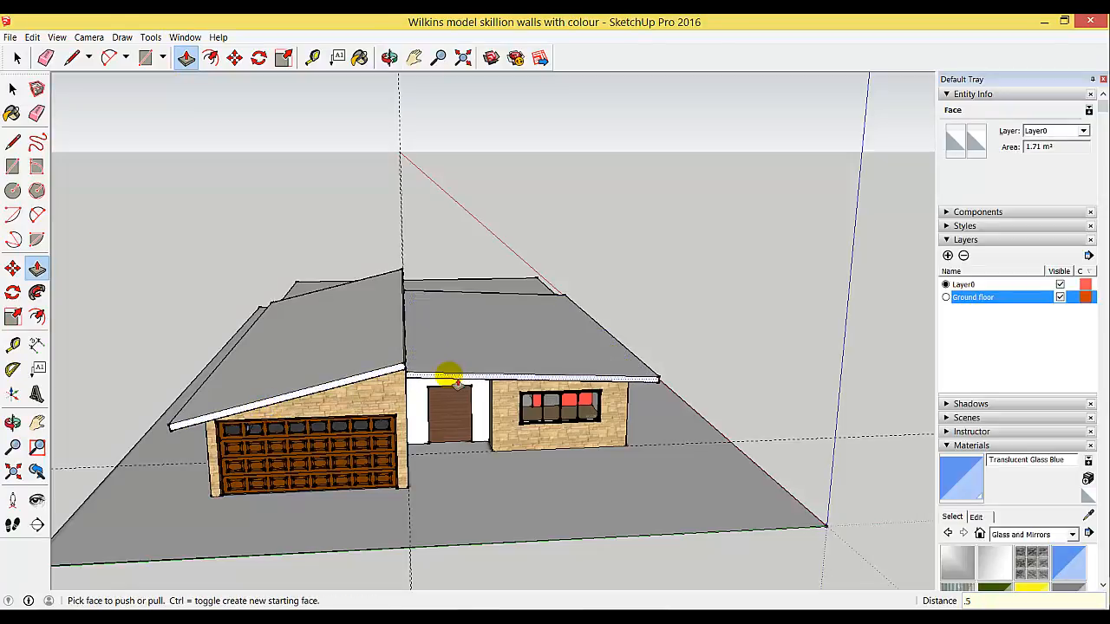
pyautogui.press('Return')
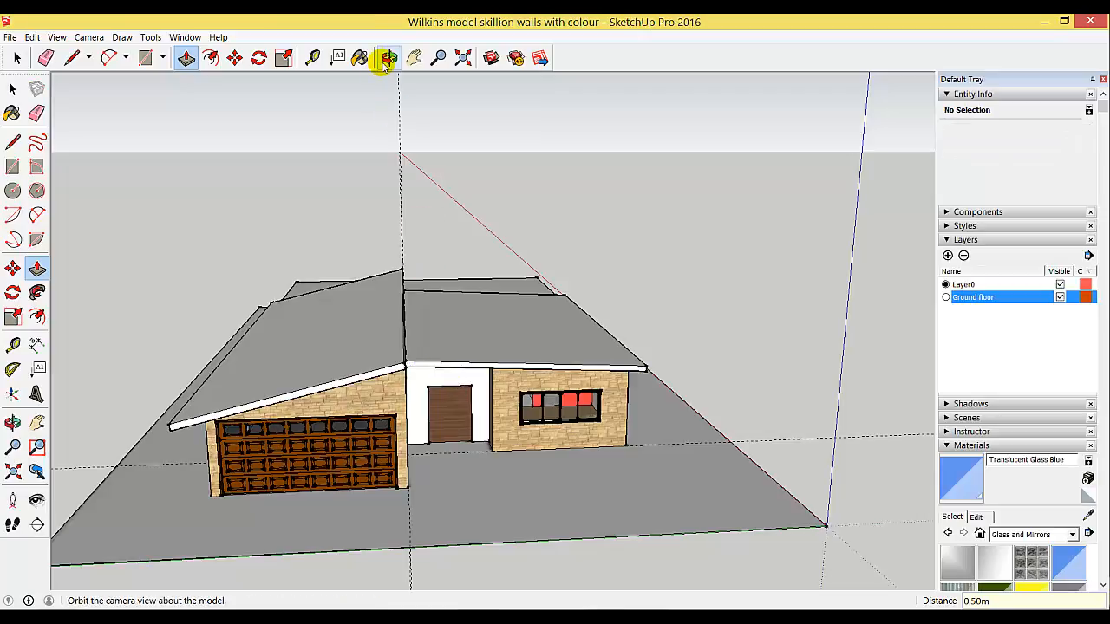
# Step: Push/Pull the flat roof's rear fascia above the glazed doors outward by 3 m to form a deep overhang
pyautogui.click(388, 60)
pyautogui.moveTo(450, 452); pyautogui.dragTo(501, 440)
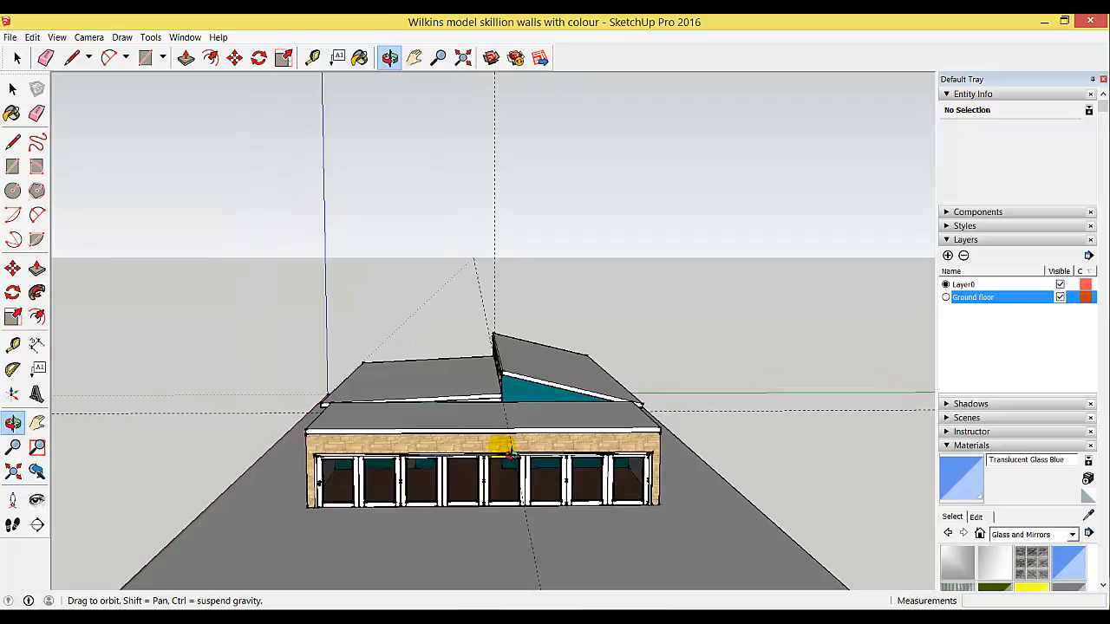
pyautogui.click(186, 57)
pyautogui.moveTo(362, 438); pyautogui.dragTo(354, 459)
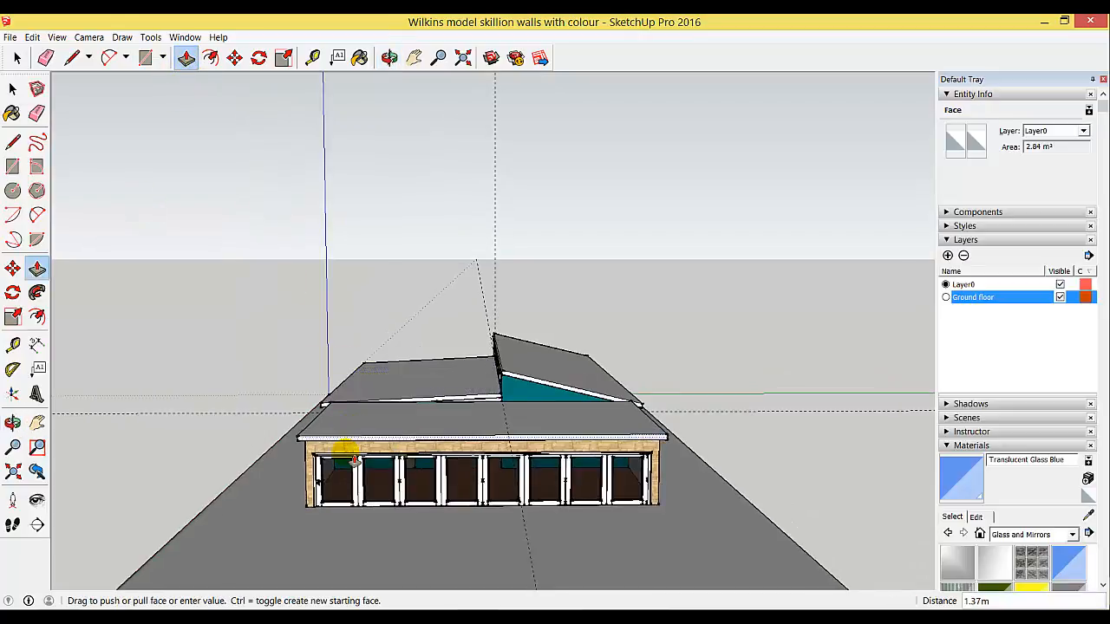
pyautogui.click(351, 468)
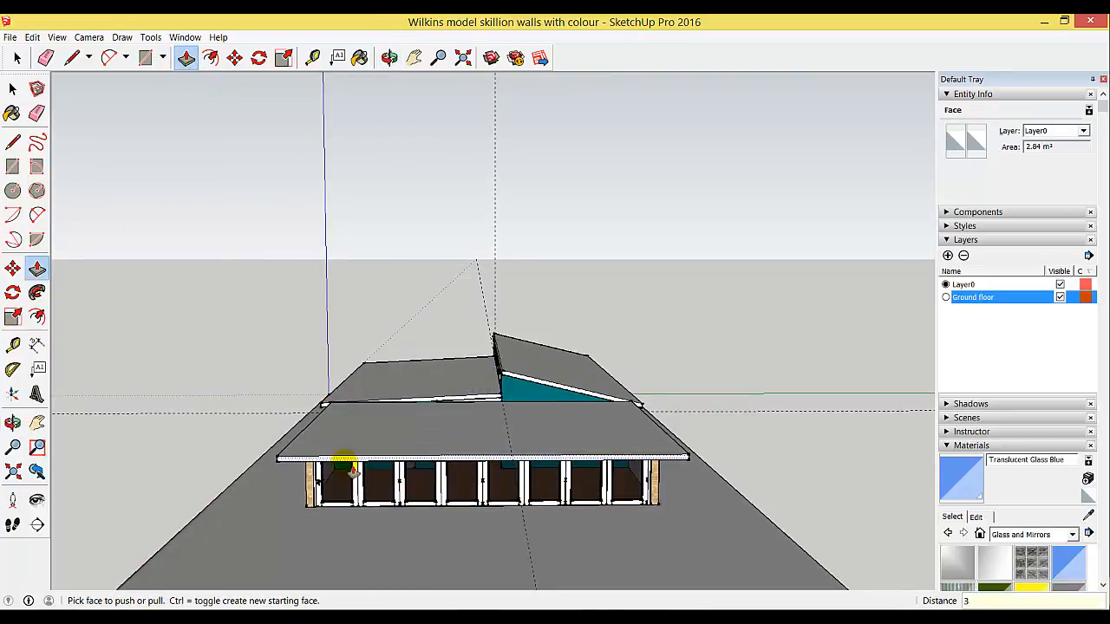
pyautogui.write('3')
pyautogui.press('Return')
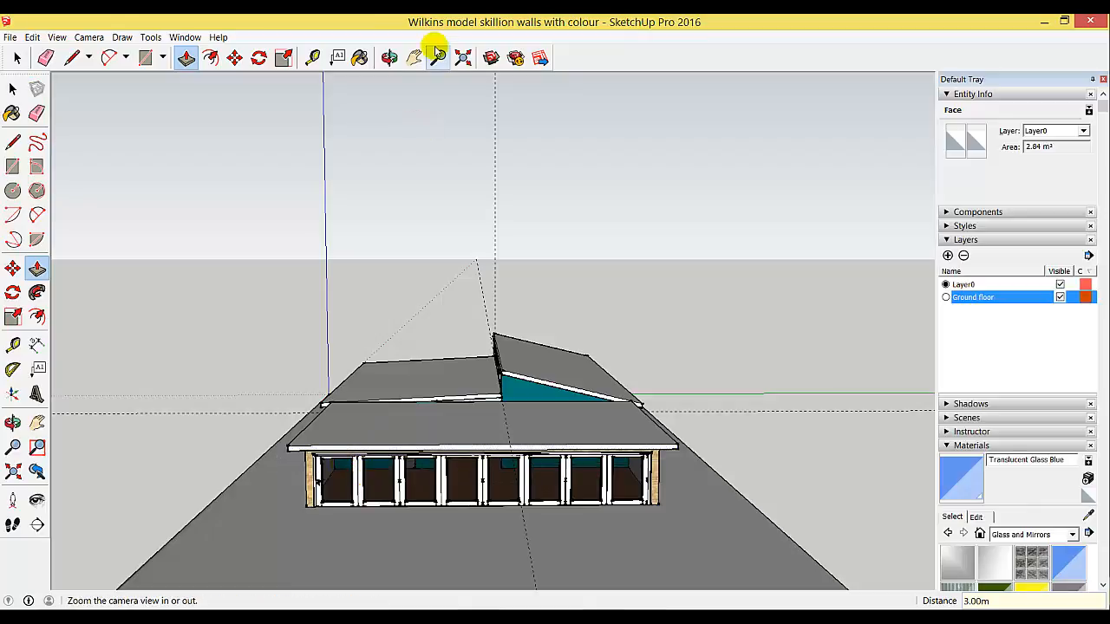
# Step: Erase the dashed construction guide lines that cross the house model
pyautogui.click(390, 57)
pyautogui.moveTo(325, 449); pyautogui.dragTo(763, 481)
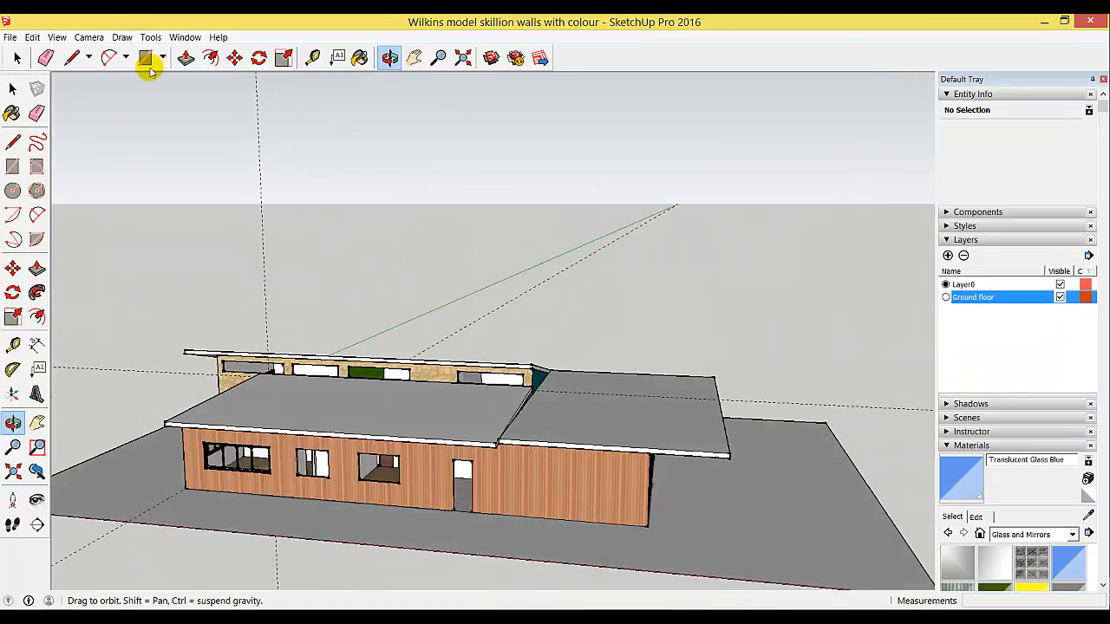
pyautogui.click(47, 57)
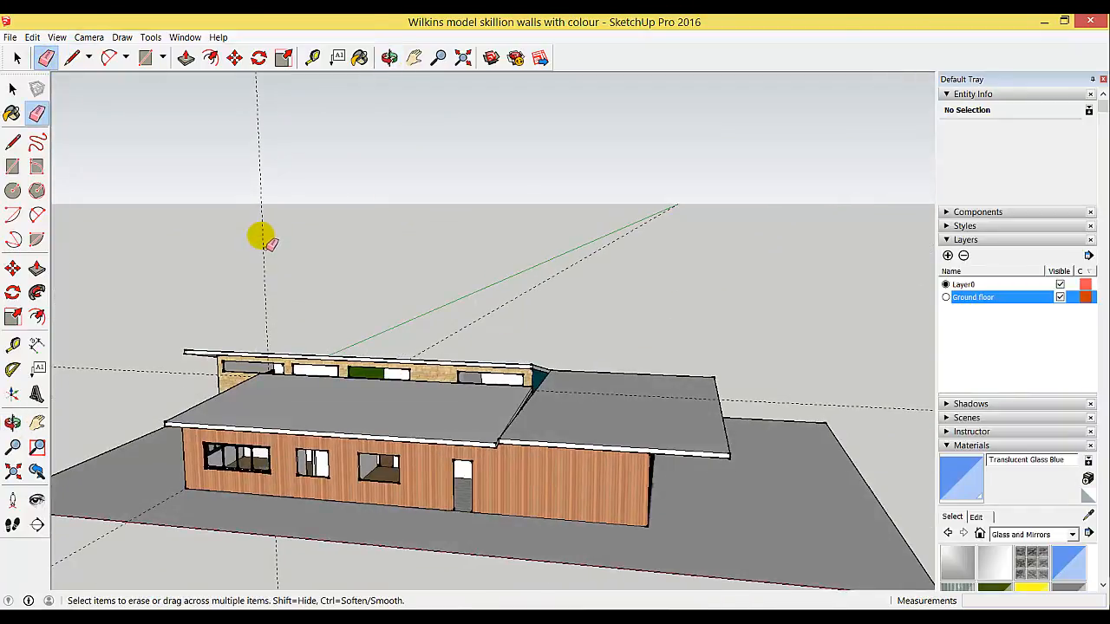
pyautogui.click(262, 249)
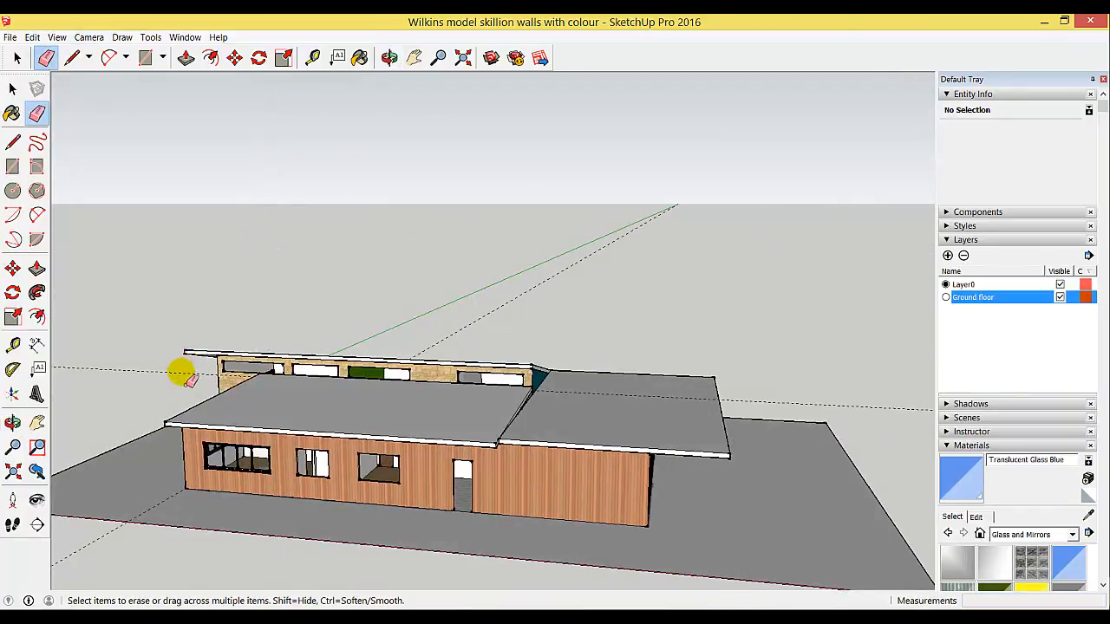
pyautogui.click(182, 372)
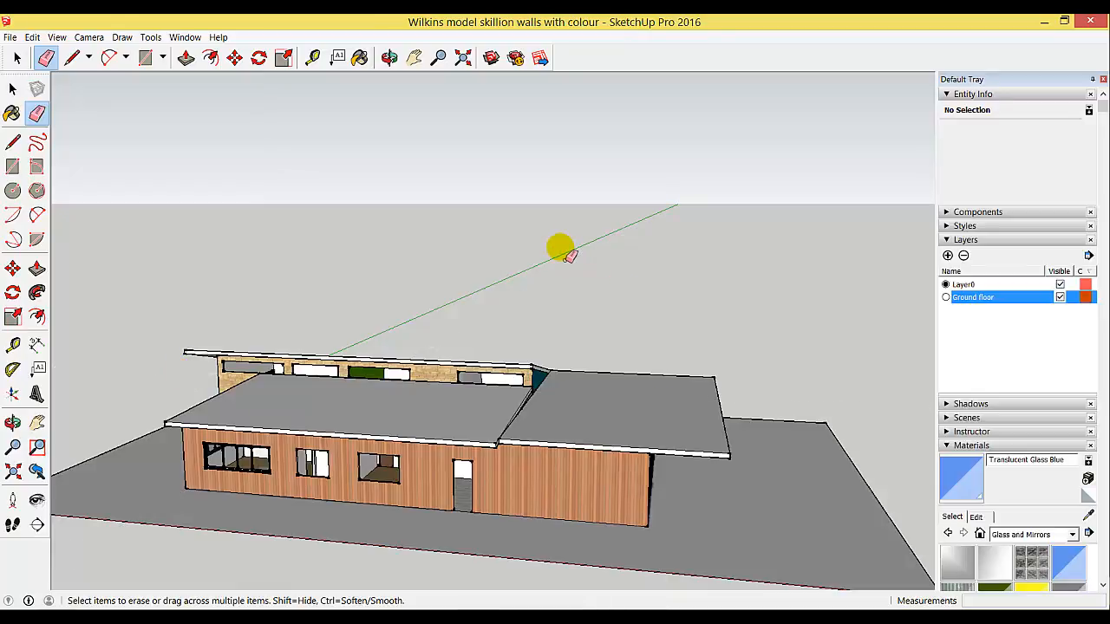
# Step: Hide the Ground floor layer, select all the roof slabs and make them into one group
pyautogui.click(1059, 298)
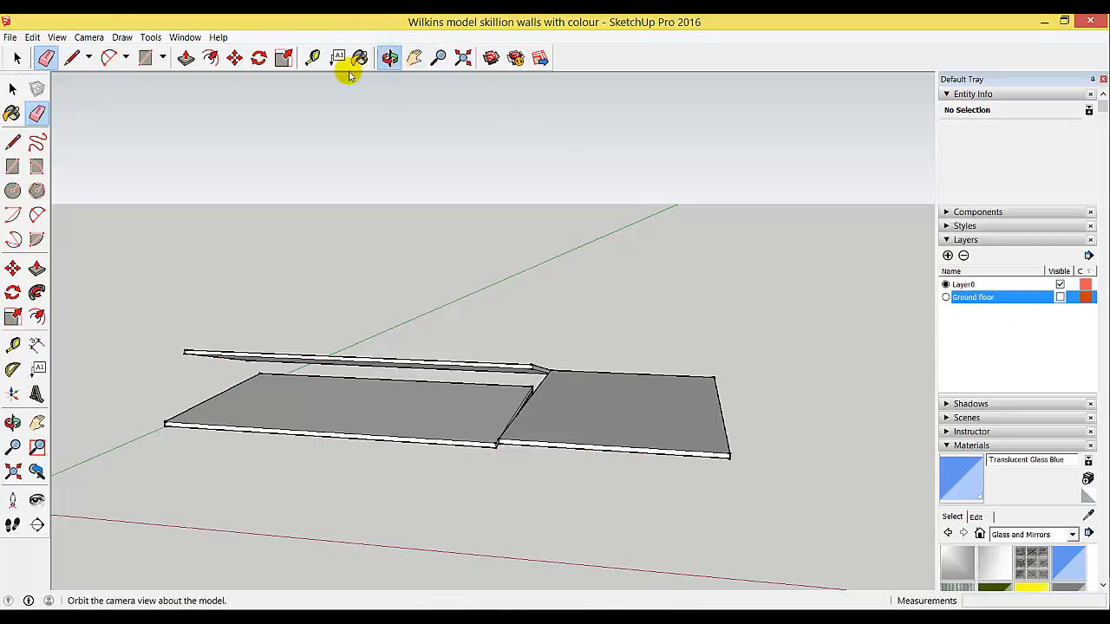
pyautogui.click(390, 57)
pyautogui.moveTo(587, 344)
pyautogui.mouseDown()
pyautogui.moveTo(372, 300)
pyautogui.moveTo(173, 164)
pyautogui.mouseUp()
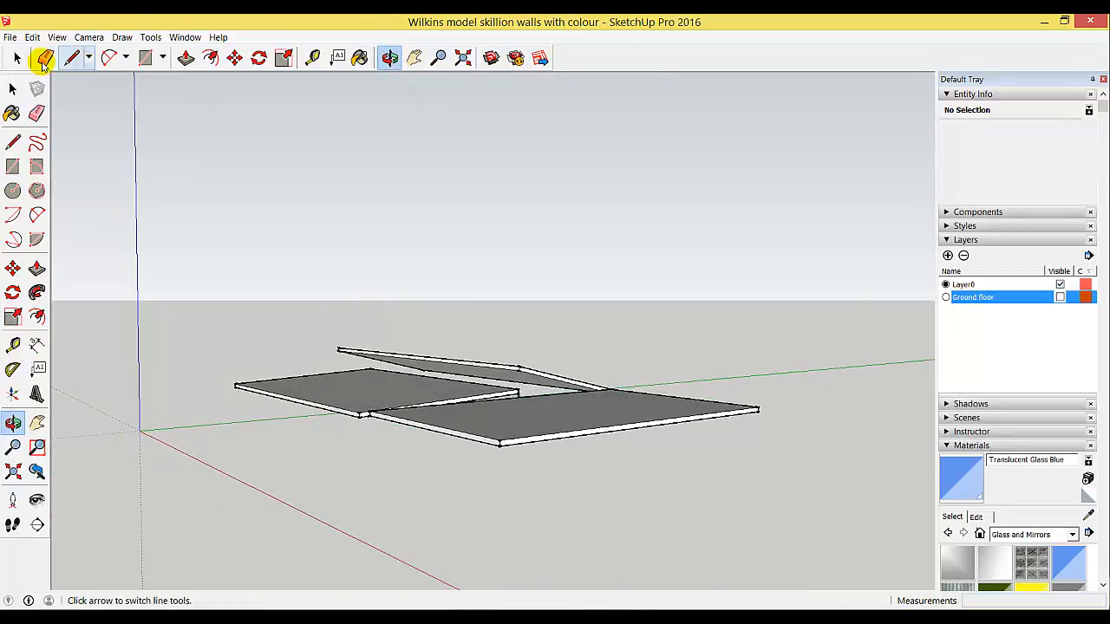
pyautogui.click(17, 57)
pyautogui.moveTo(206, 307); pyautogui.dragTo(792, 469)
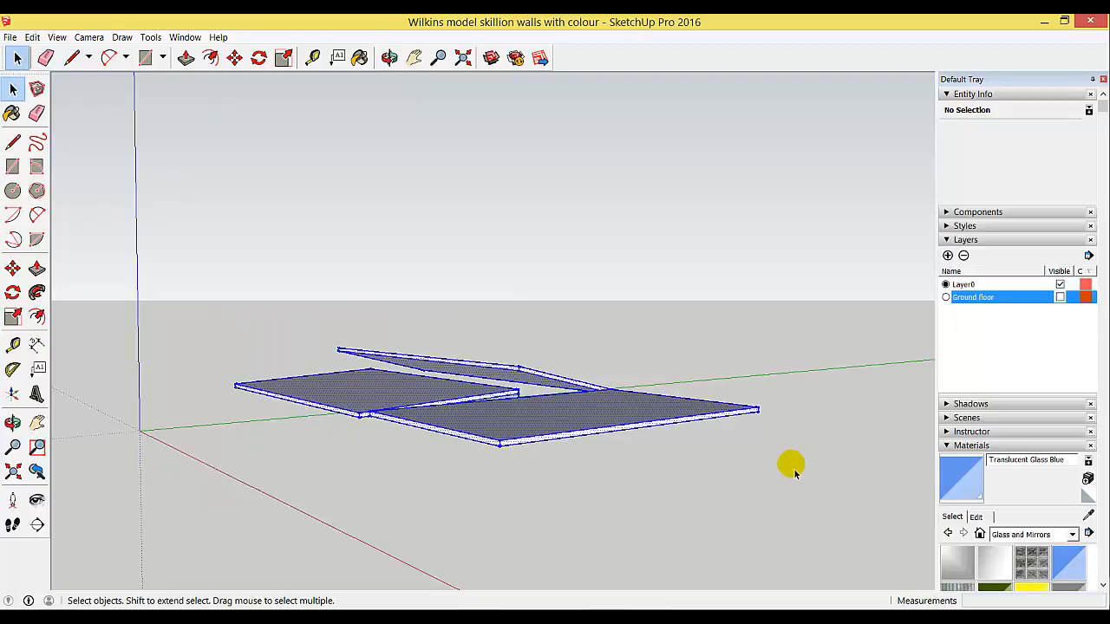
pyautogui.rightClick(577, 425)
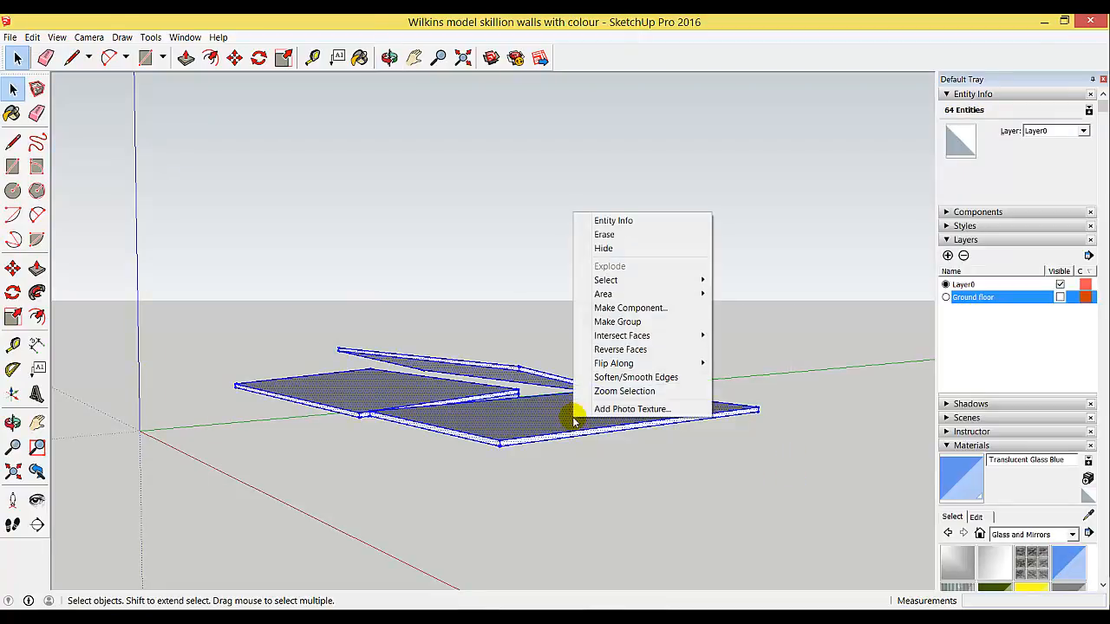
pyautogui.click(629, 323)
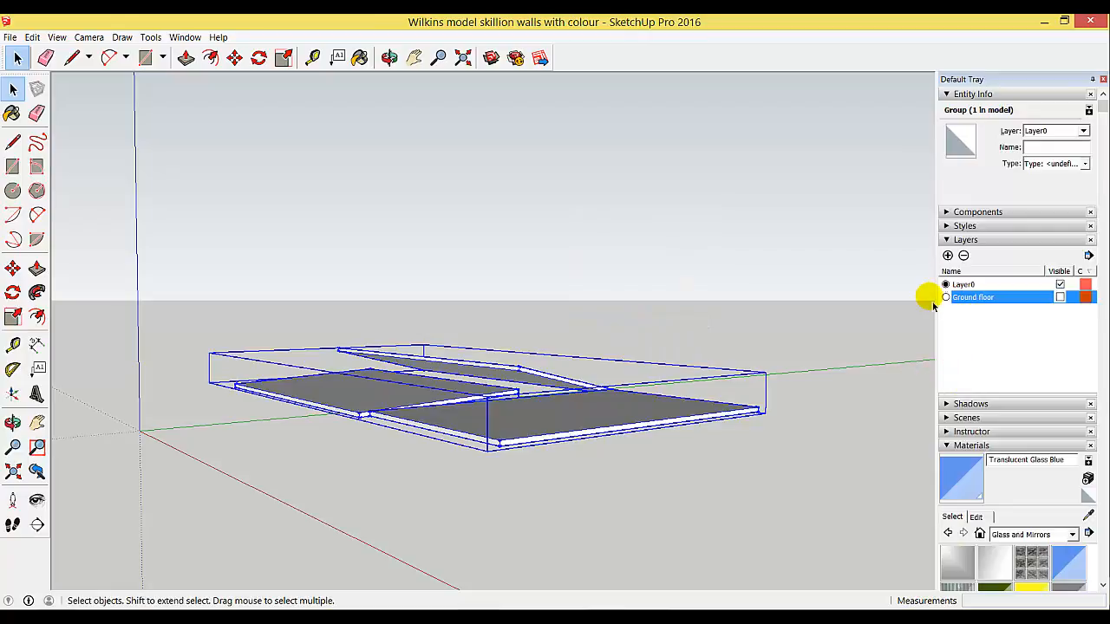
# Step: Add a layer named Roof and assign the roof group to it
pyautogui.click(947, 256)
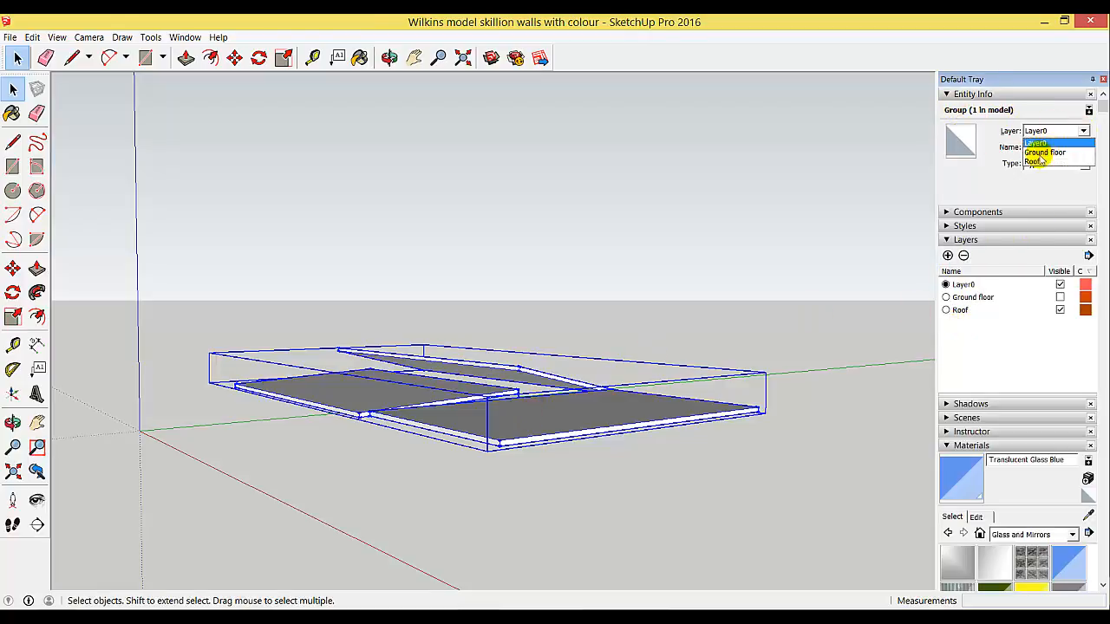
pyautogui.click(1034, 162)
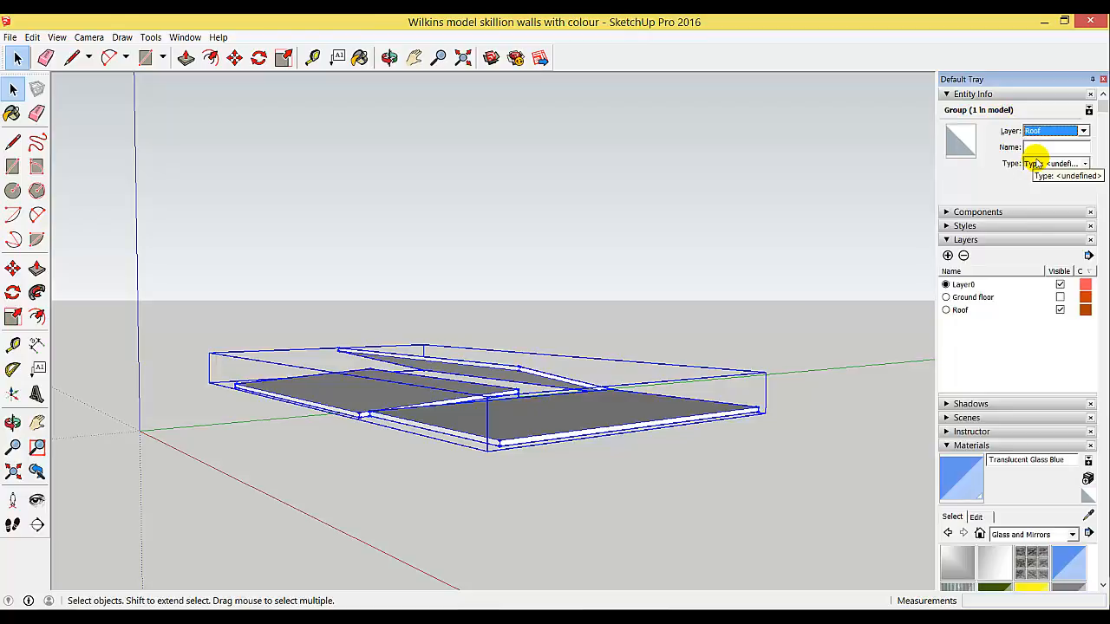
# Step: Show the Ground floor layer again, toggling the Roof layer off and back on to check the layer separation on the finished house
pyautogui.click(1060, 311)
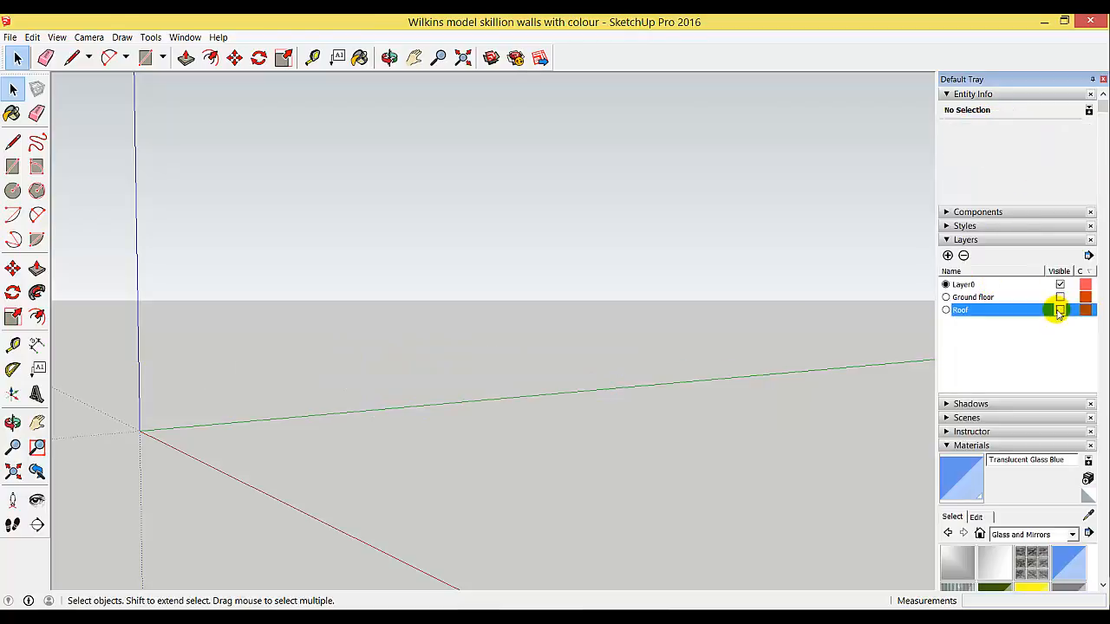
pyautogui.click(1059, 298)
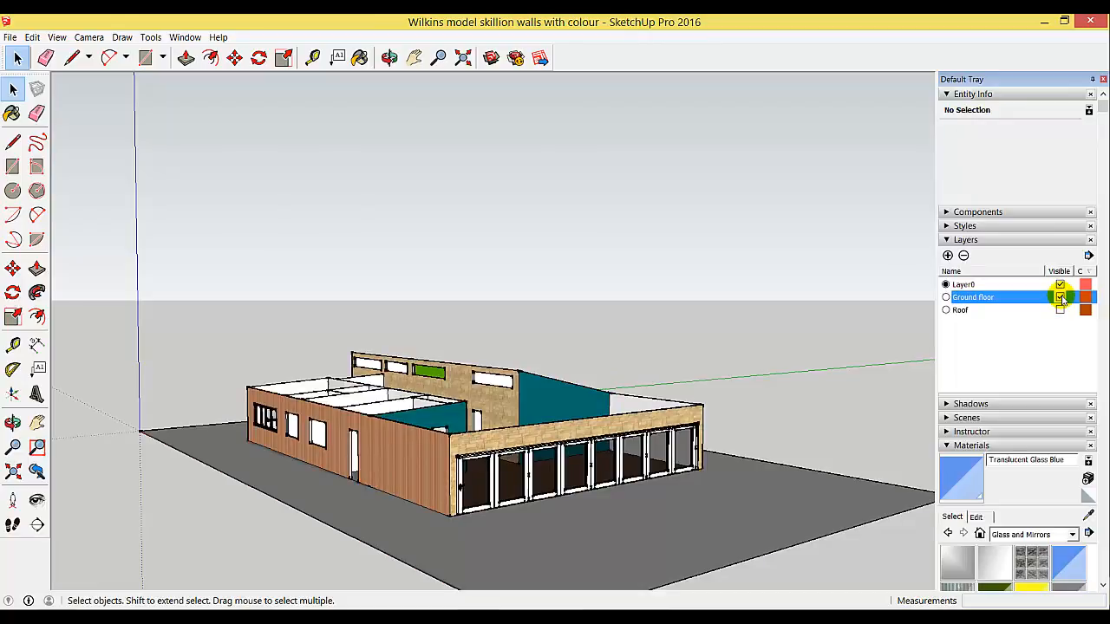
pyautogui.click(1059, 311)
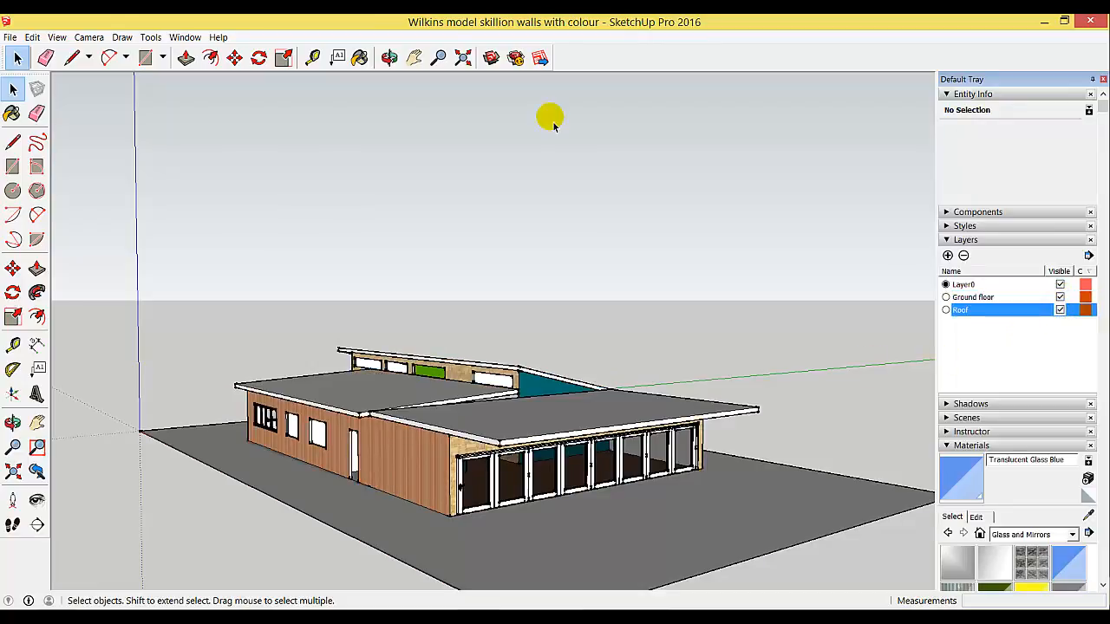
pyautogui.click(389, 58)
pyautogui.moveTo(597, 349); pyautogui.dragTo(566, 343)
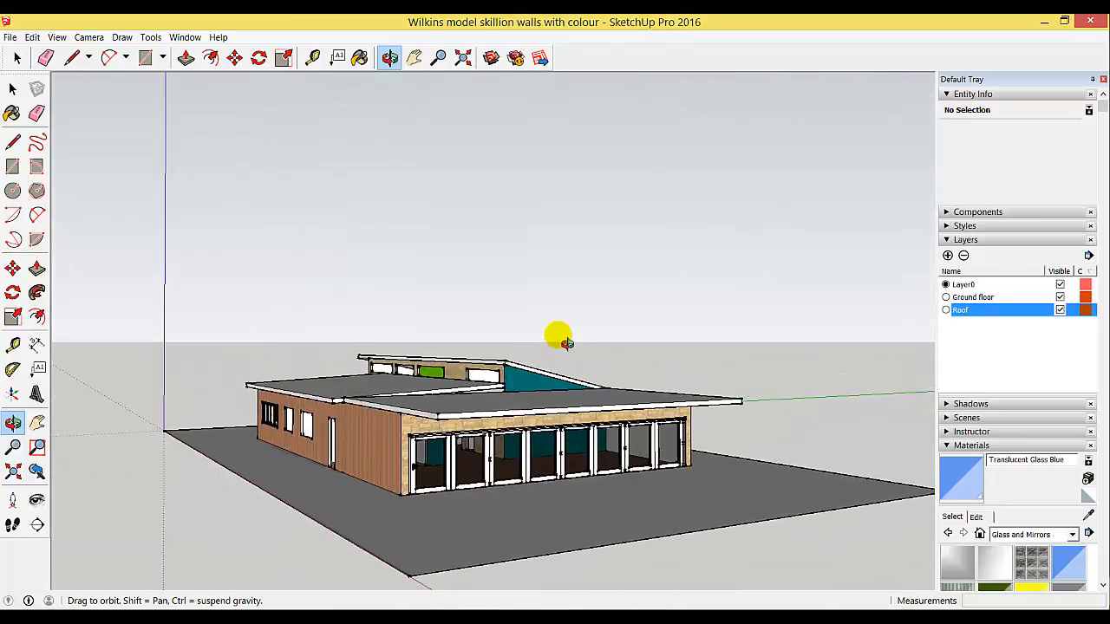